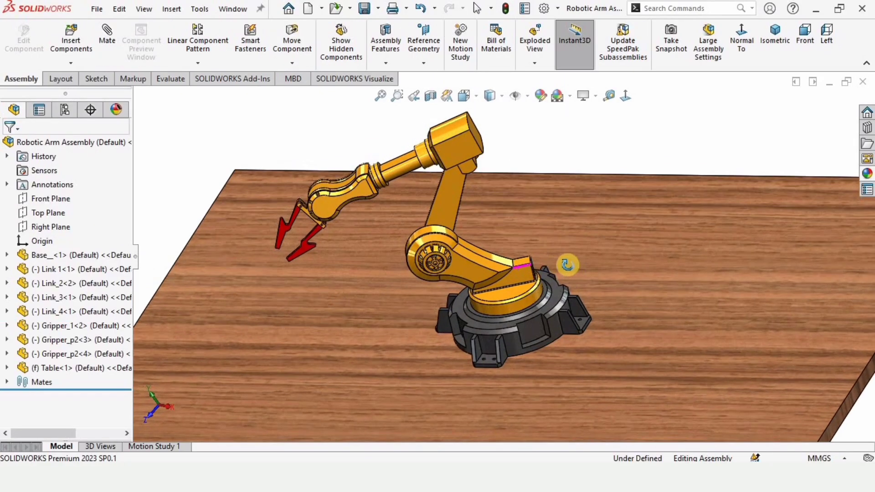
middle_click_drag(538, 292, 567, 354)
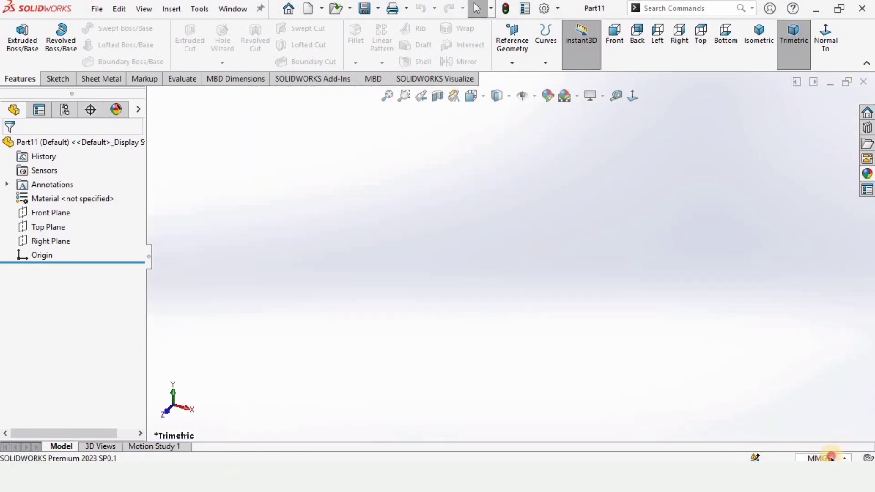
Step: Set the part's units to MMGS (millimeter, gram, second) and its background scene to Plain White
left_click(831, 457)
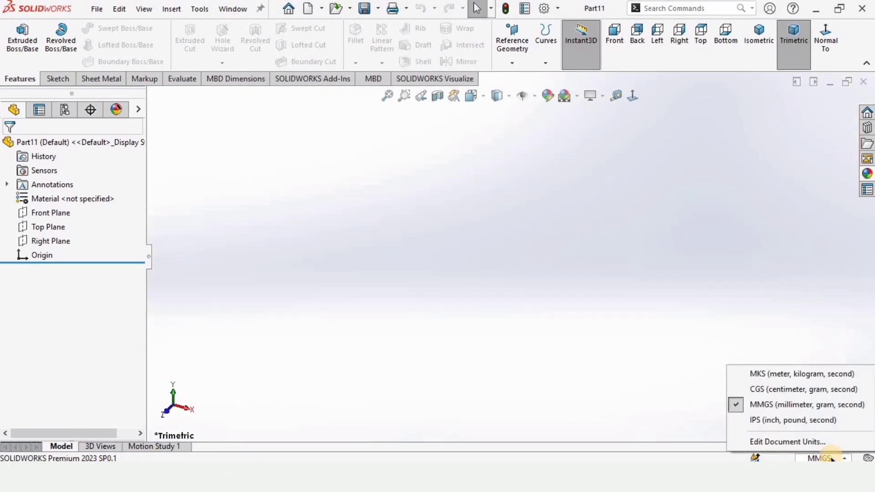
left_click(767, 405)
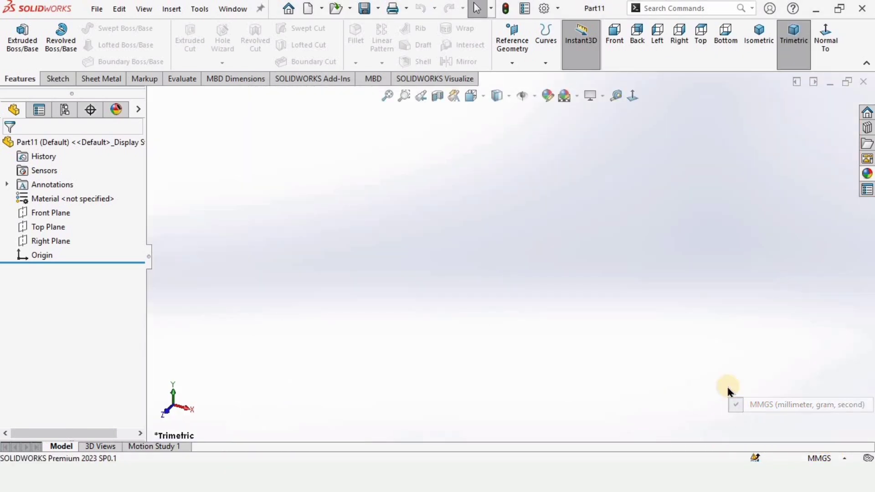
left_click(578, 100)
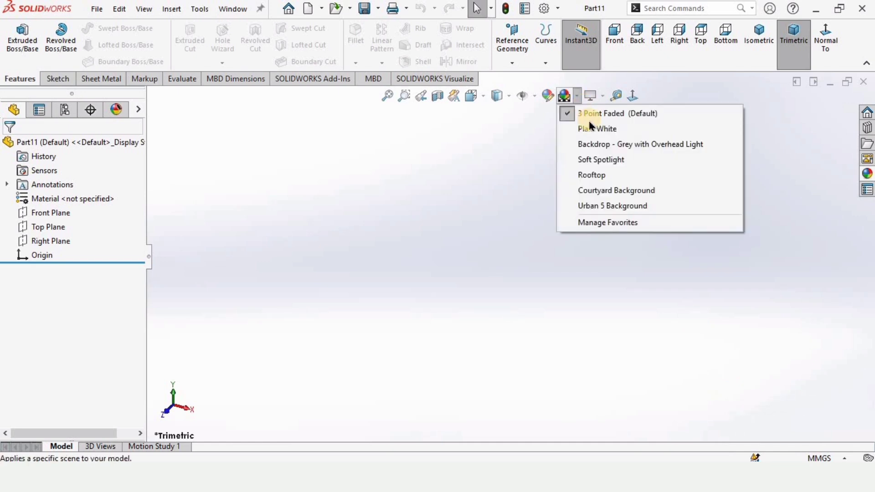
left_click(591, 130)
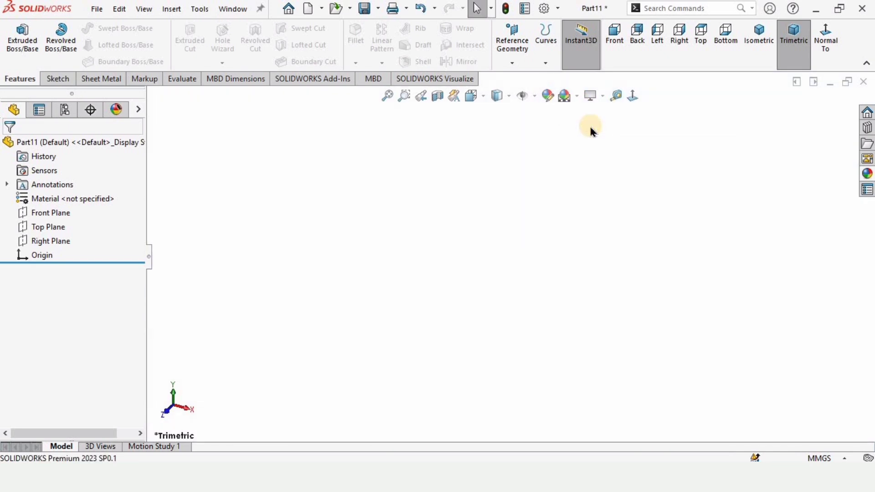
Step: Start a sketch on the Top Plane and draw a horizontal centerline about 107.5 mm long above the origin
left_click(44, 227)
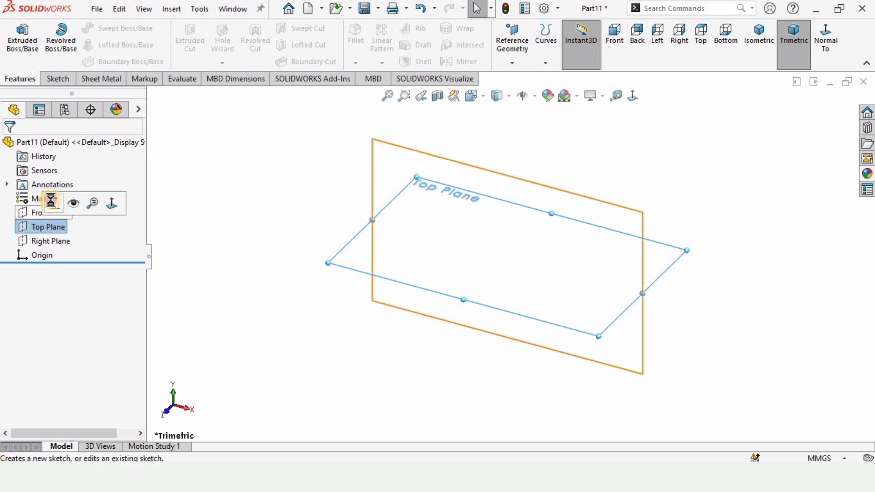
left_click(51, 201)
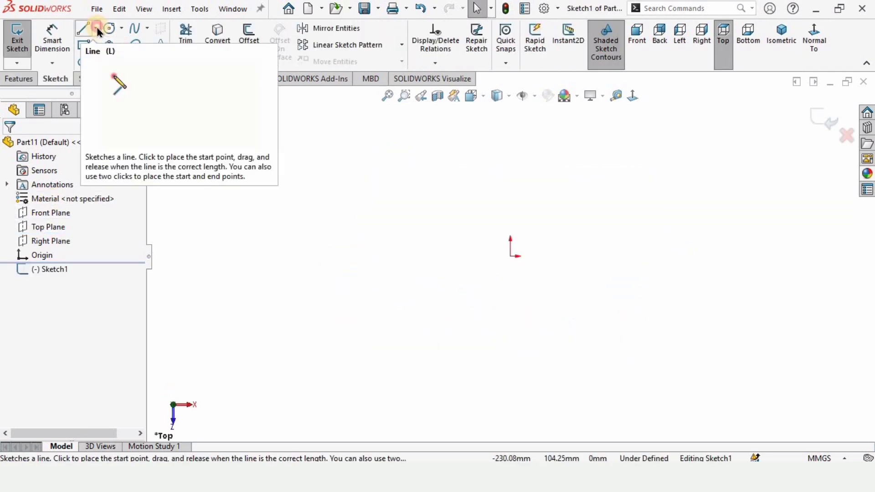
left_click(98, 32)
left_click(102, 59)
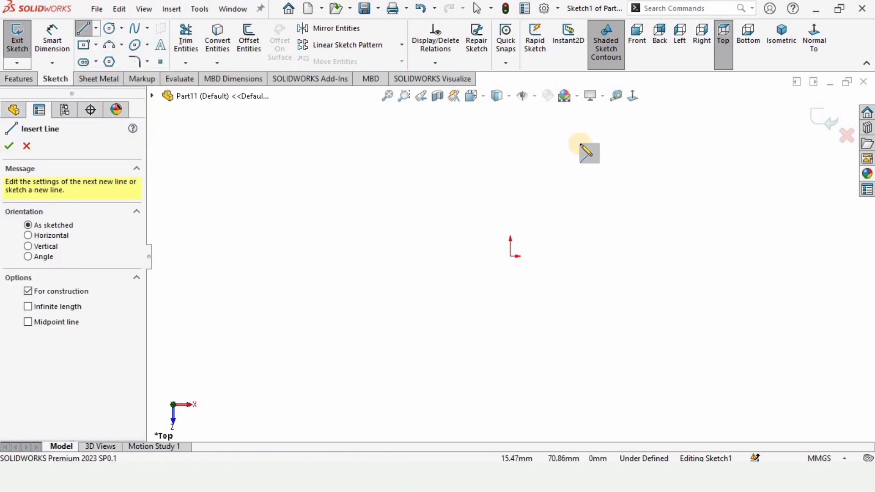
left_click(580, 143)
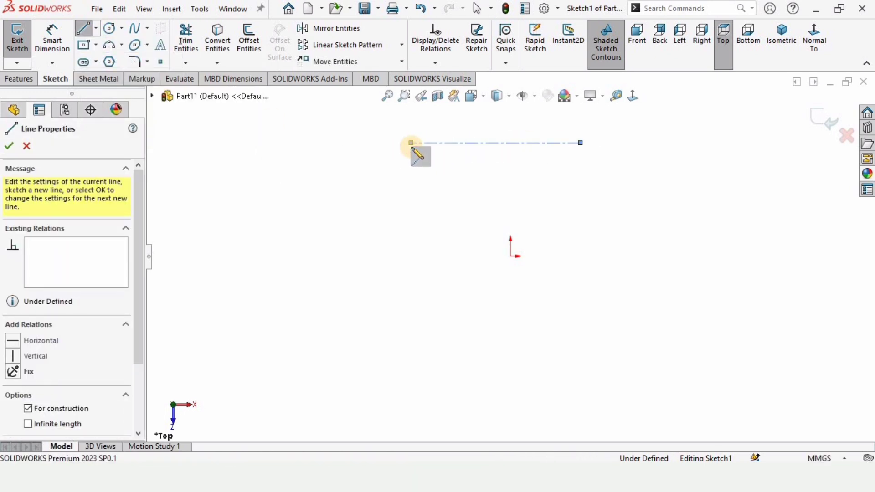
double_click(411, 143)
key("Escape")
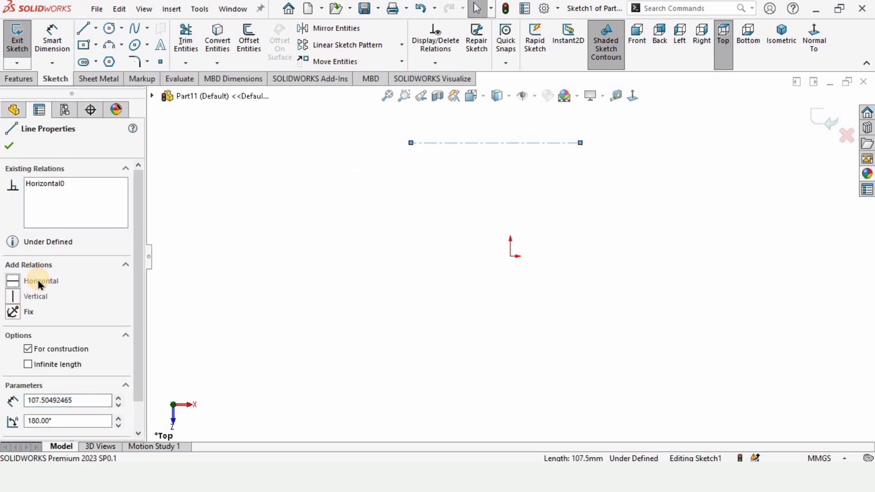
left_click(9, 148)
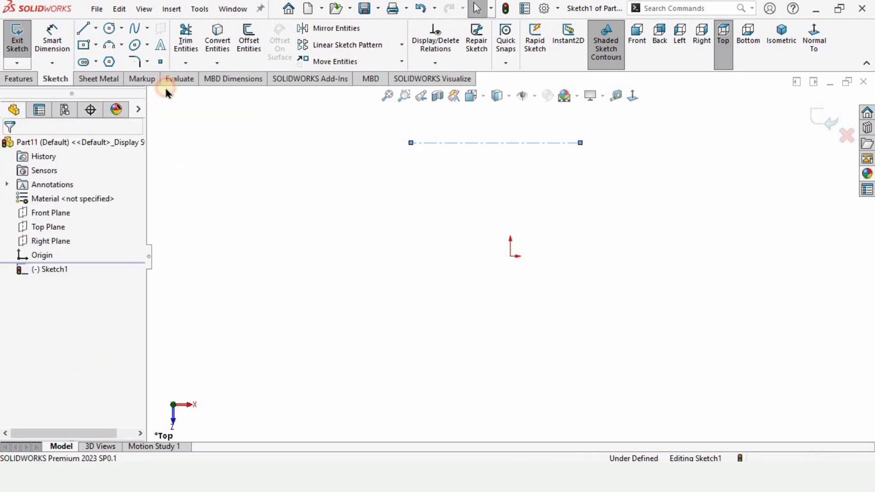
Step: Sketch a solid line about 64 mm long from a point on the centerline, sloping down to the left
left_click(85, 28)
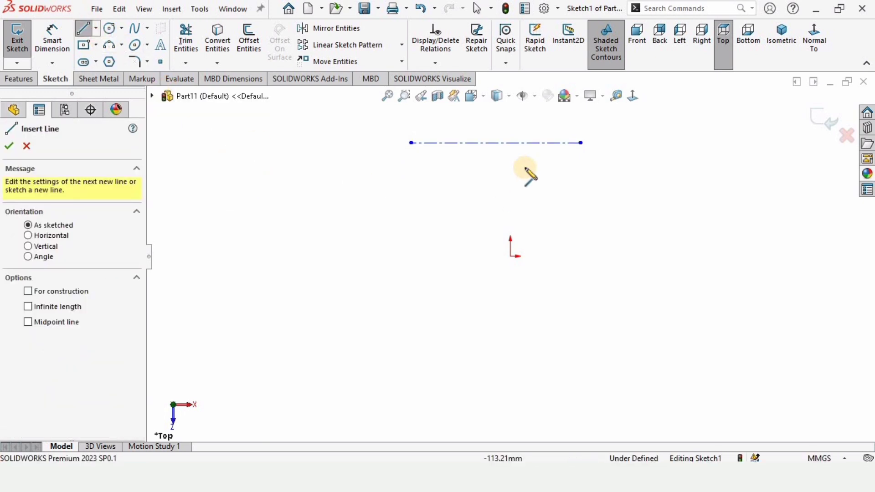
left_click(538, 144)
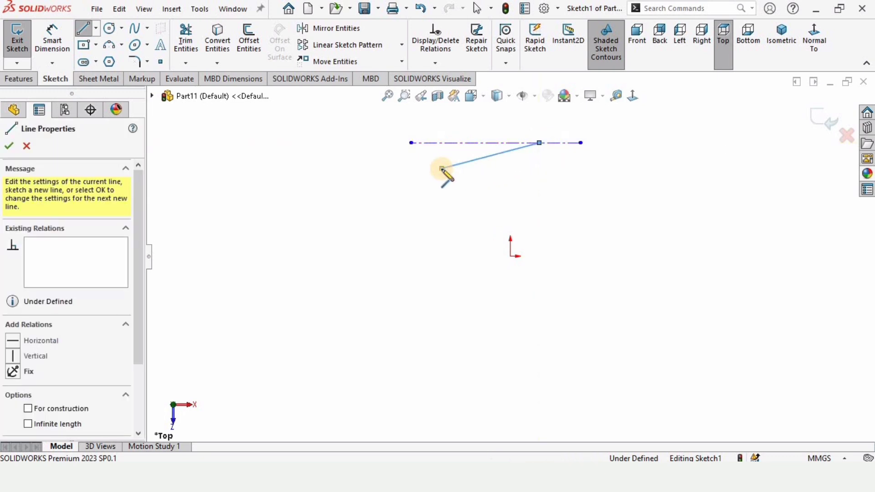
left_click(441, 169)
key("Escape")
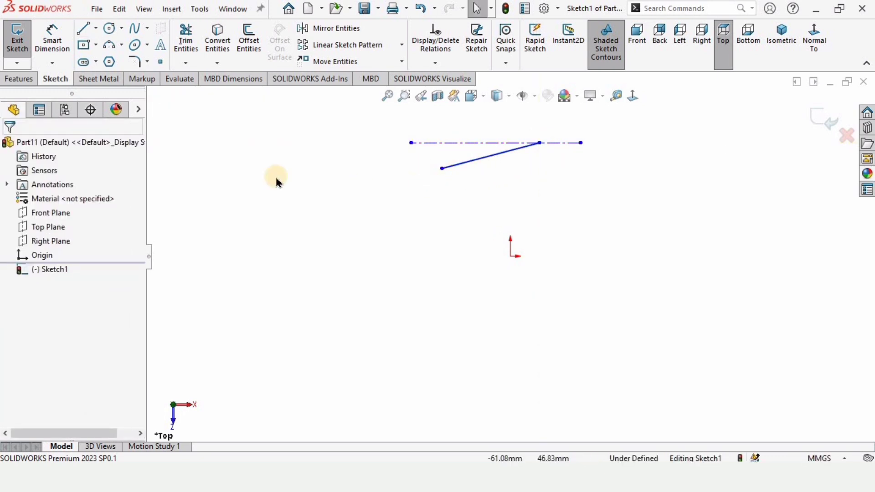
Step: Dimension the angle between the sloped line and the centerline as 15 degrees
left_click(55, 45)
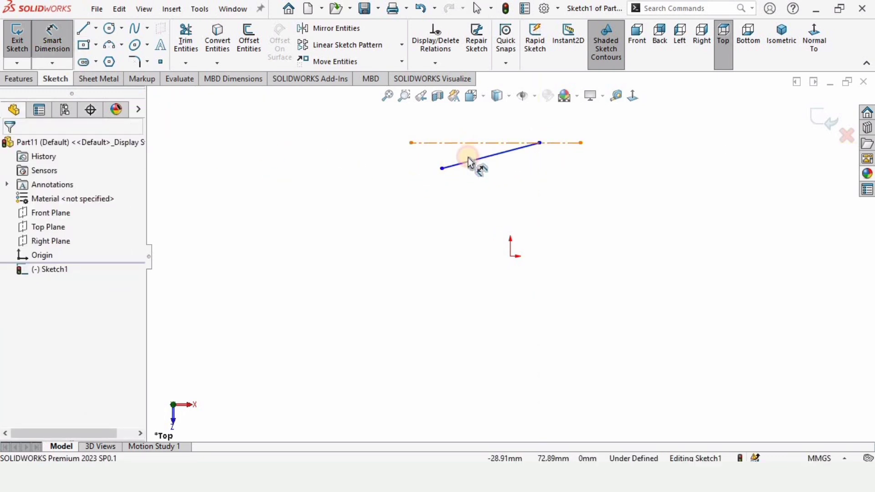
left_click(470, 162)
left_click(424, 142)
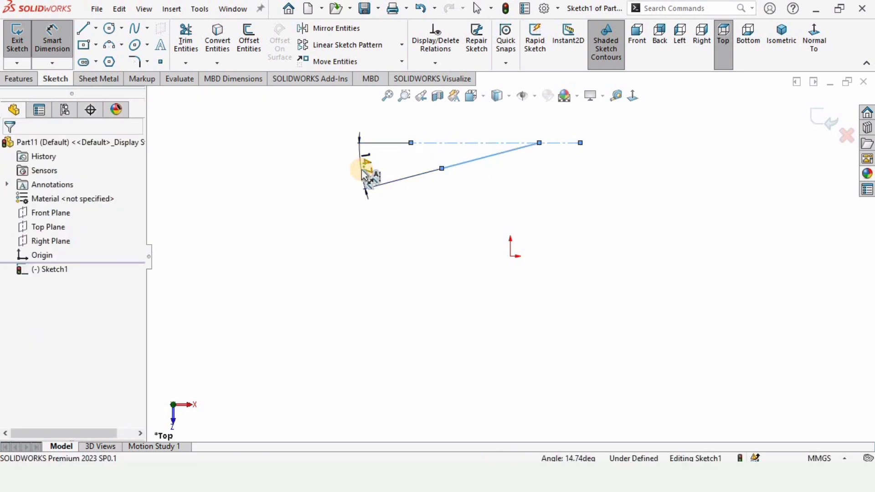
left_click(363, 171)
type("15")
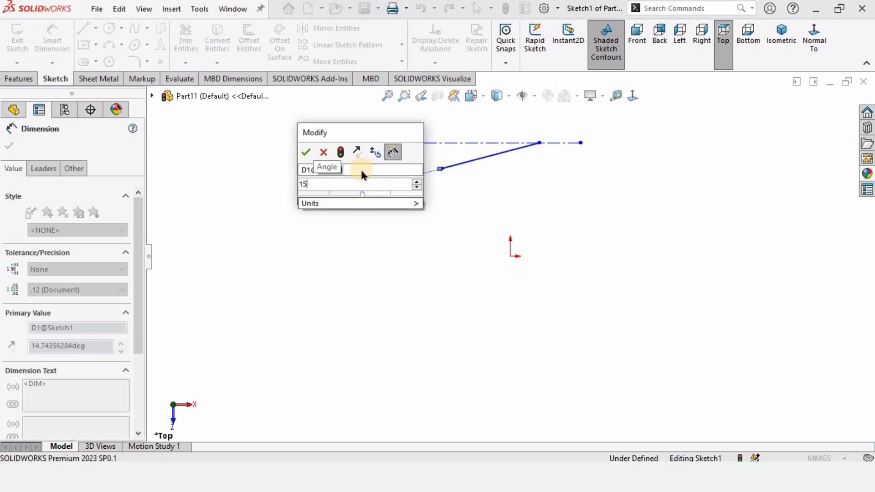
key("Return")
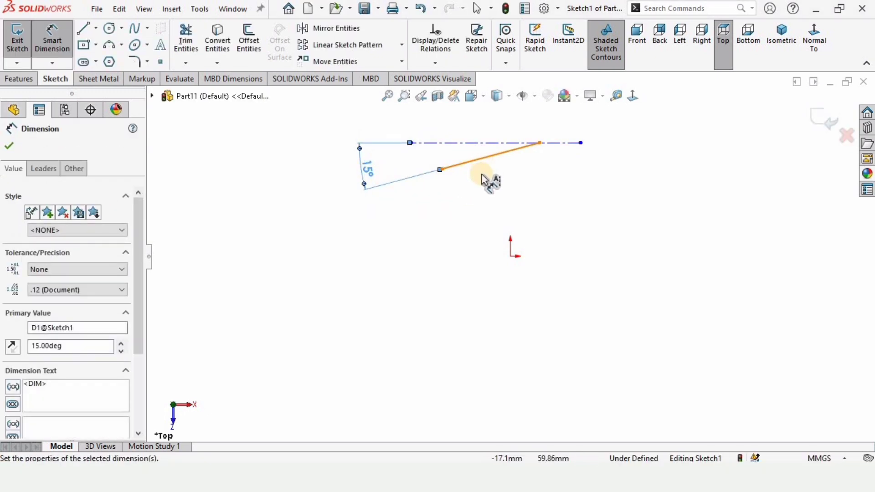
Step: Dimension the sloped line's aligned length as 15 mm
middle_click_drag(475, 158, 482, 178, "ctrl")
left_click(508, 167)
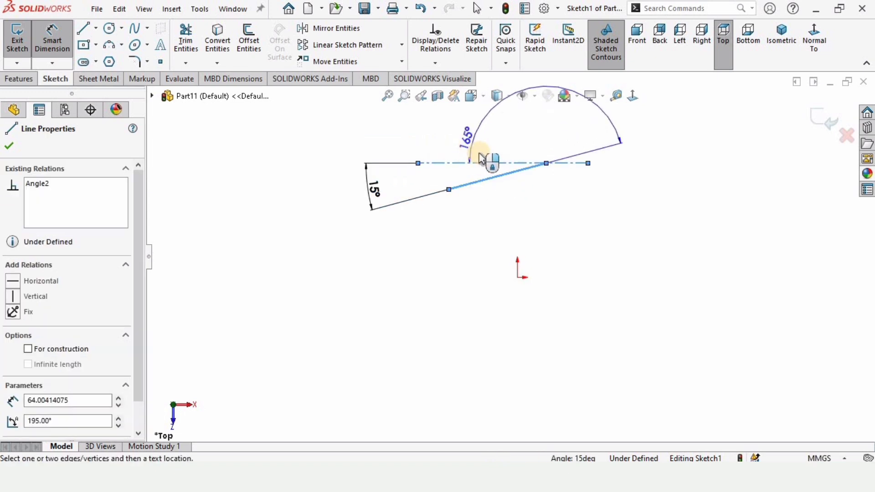
key("Escape")
left_click(516, 173)
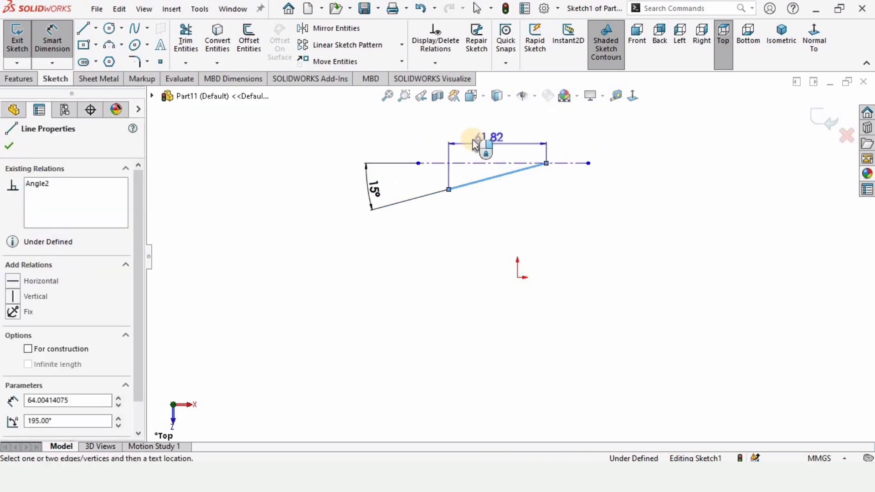
left_click(422, 130)
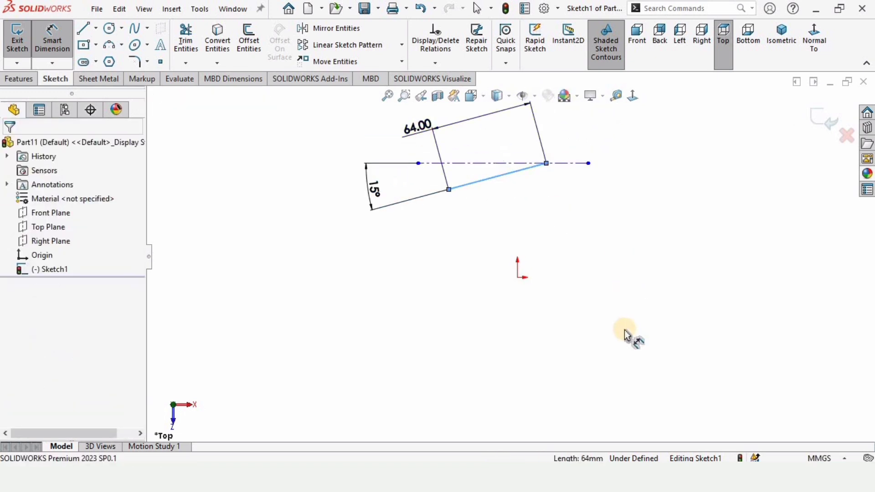
type("15")
key("Return")
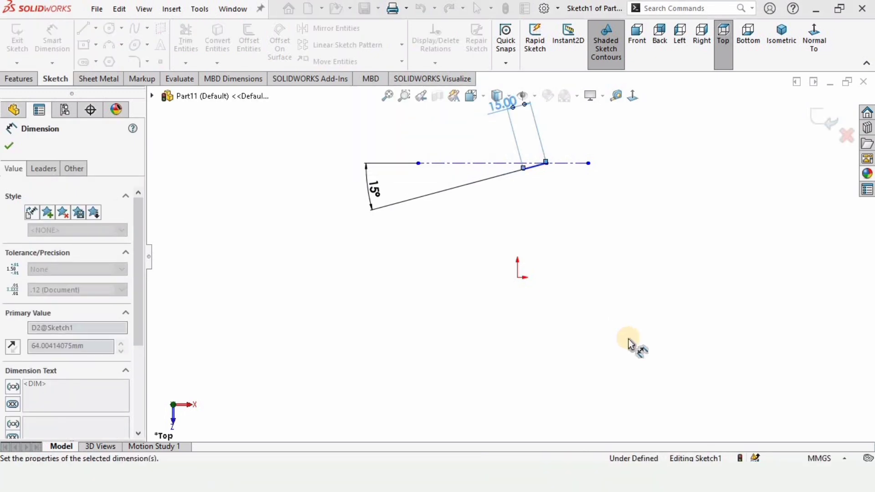
key("Escape")
Step: Reposition the 15° angle dimension closer to the short sloped line
scroll(538, 179, "down", 3)
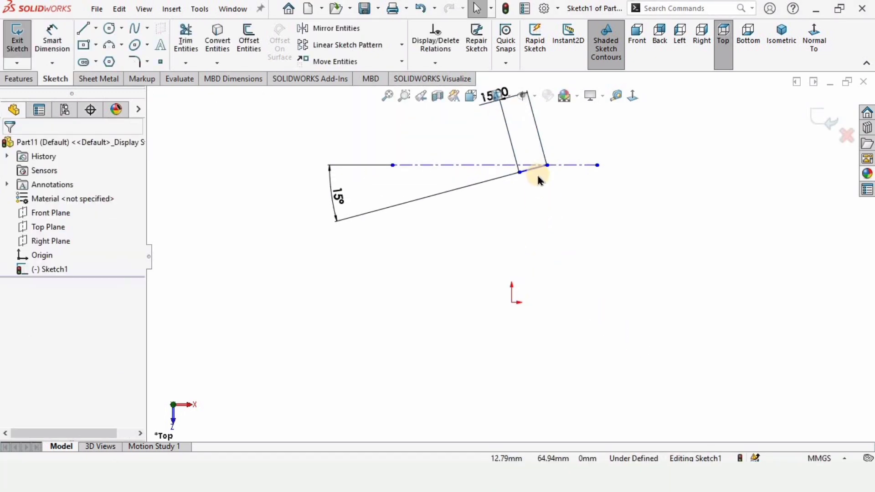
left_click_drag(296, 206, 447, 179)
left_click(566, 264)
scroll(566, 219, "up", 1)
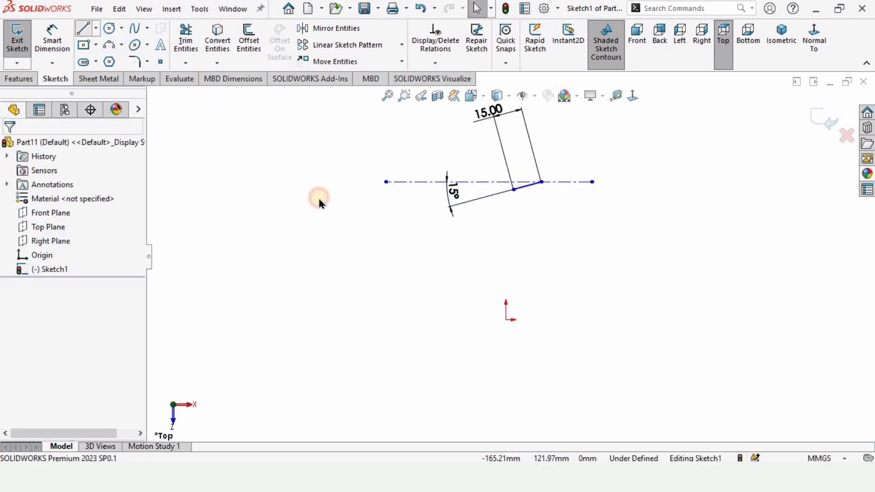
Step: Sketch a line about 58.5 mm long from the lower end of the 15 mm line, running down to the right
key("l")
left_click(514, 189)
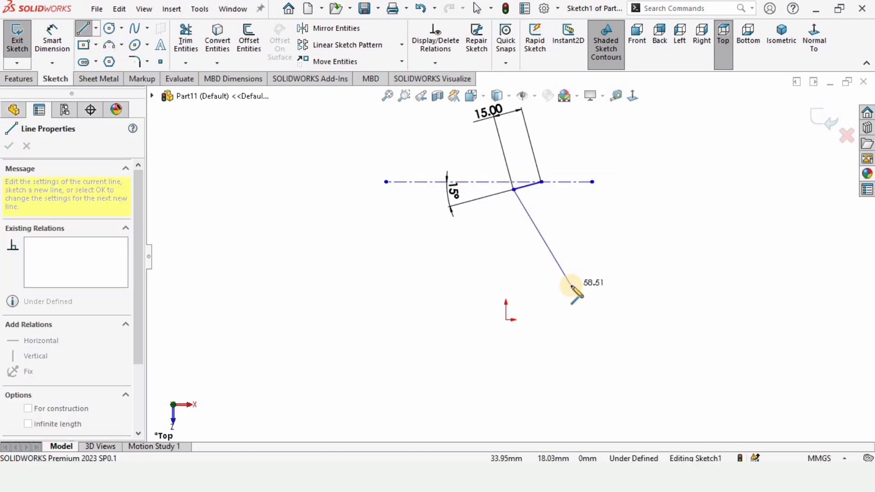
left_click(571, 286)
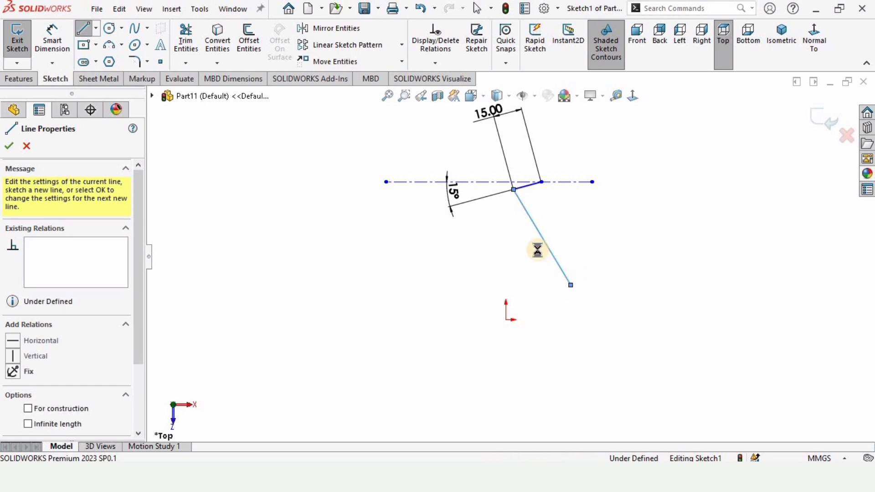
key("Escape")
Step: Dimension the angle between the long line and the 15 mm line as 90 degrees and place the dimension inside the corner
left_click(52, 37)
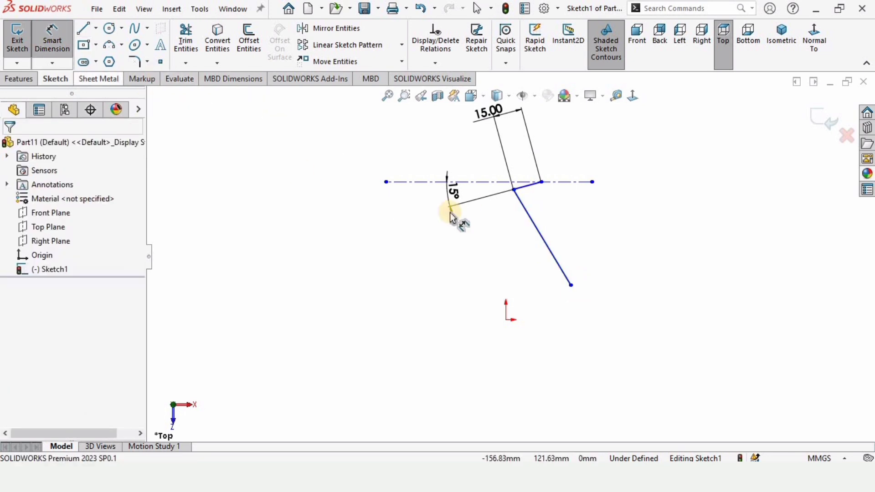
left_click(524, 195)
left_click(528, 204)
left_click(532, 207)
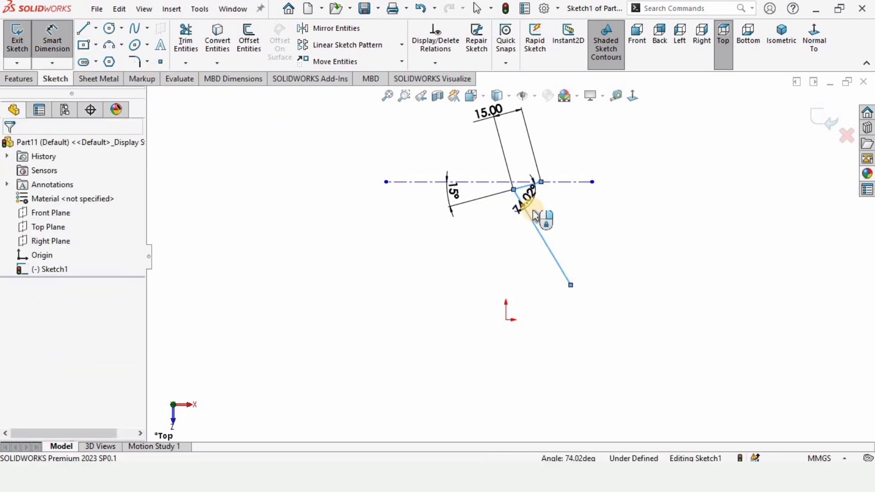
type("90")
key("Return")
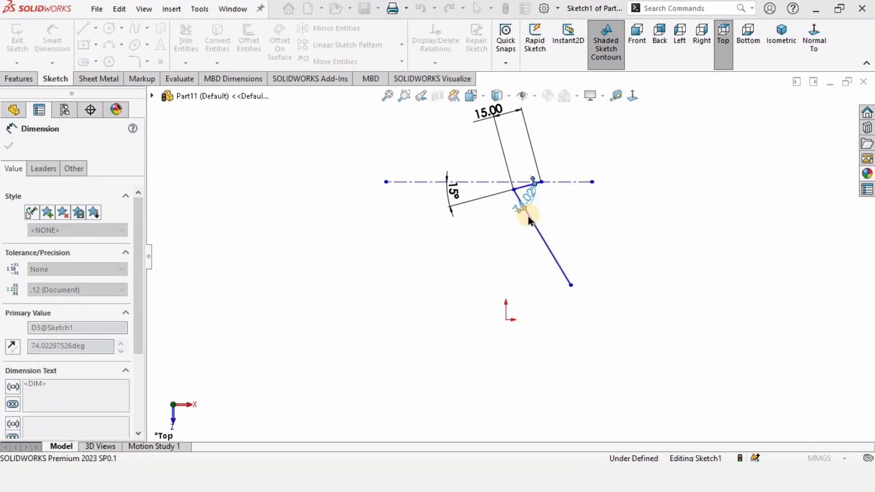
left_click_drag(528, 204, 533, 209)
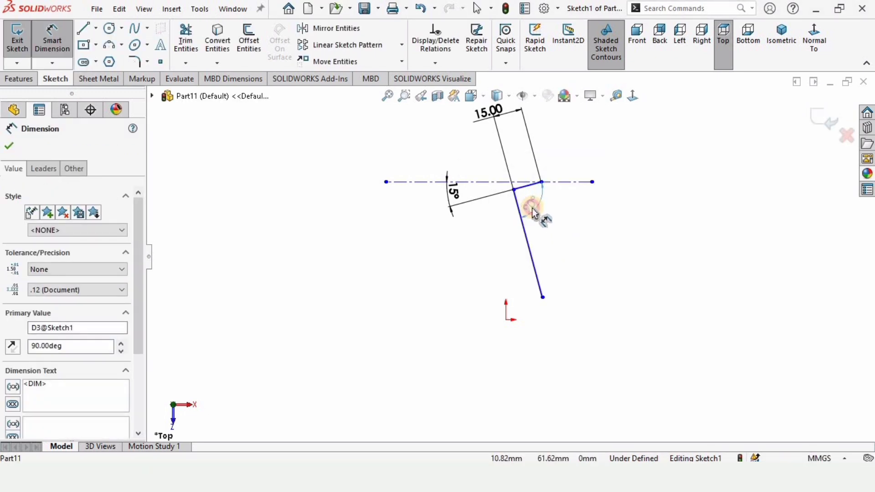
left_click(496, 233)
Step: Dimension the long line's length as 65 mm and place the dimension close beside the line
left_click(525, 241)
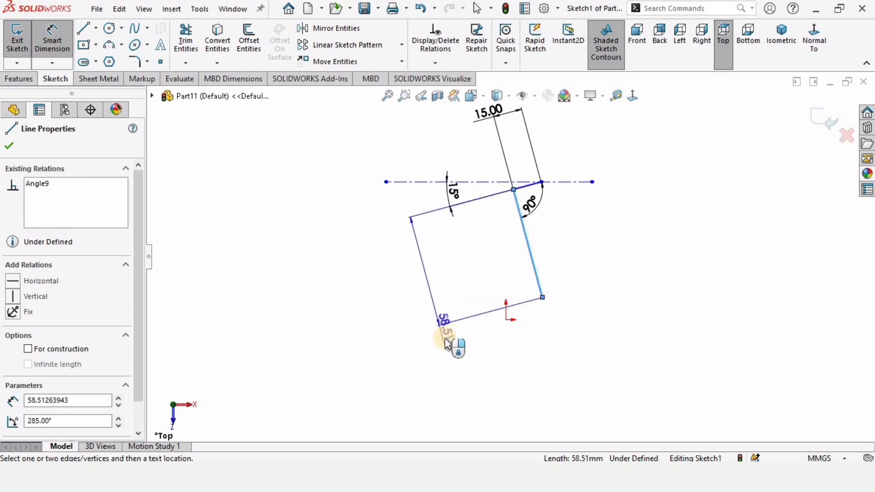
left_click(445, 338)
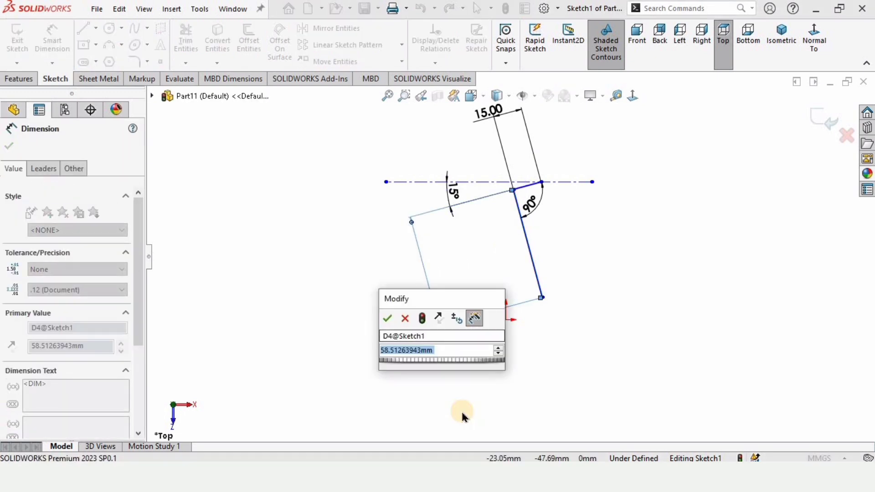
type("65")
key("Return")
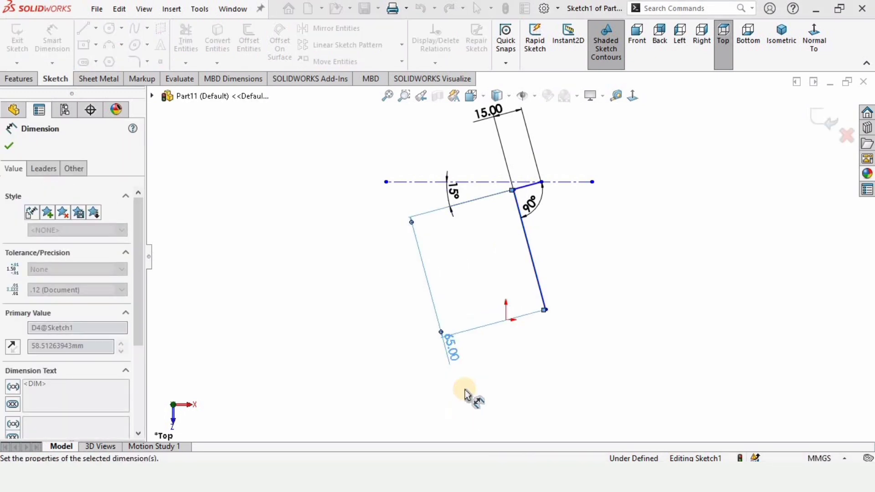
left_click_drag(451, 353, 512, 257)
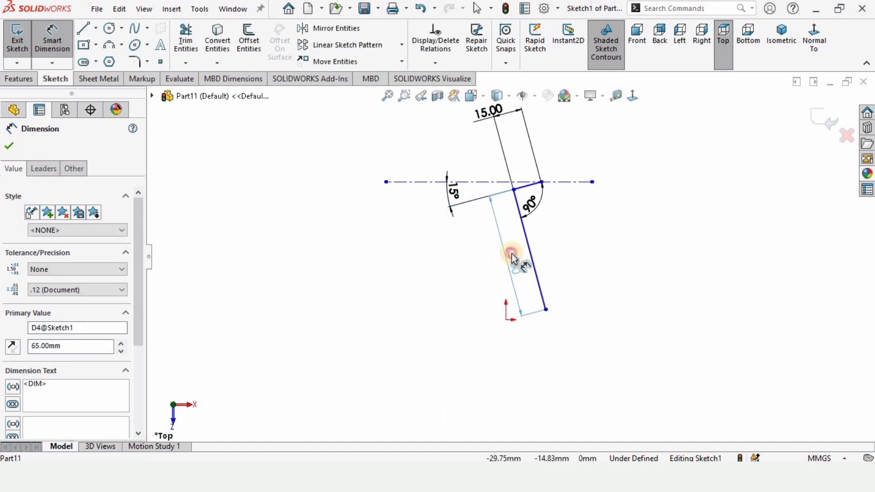
left_click(545, 262)
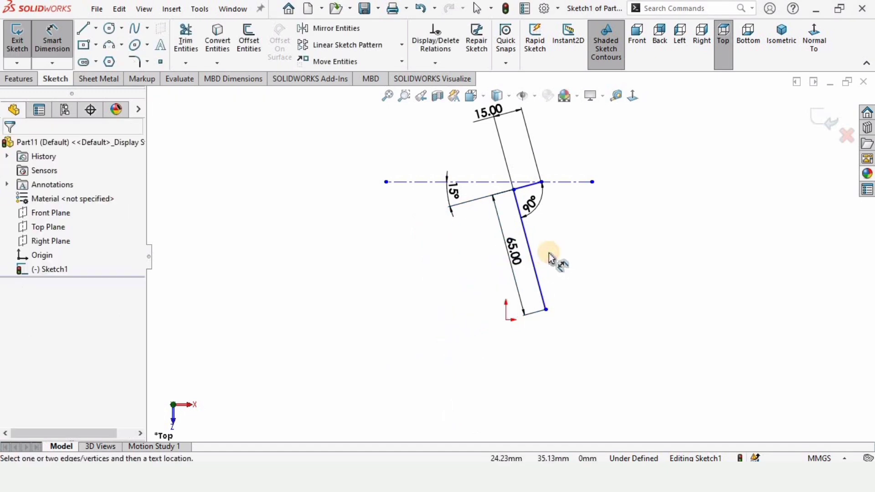
Step: Sketch a line about 64.6 mm long from the upper end of the 15 mm line, running down beside the 65 mm line
left_click(85, 30)
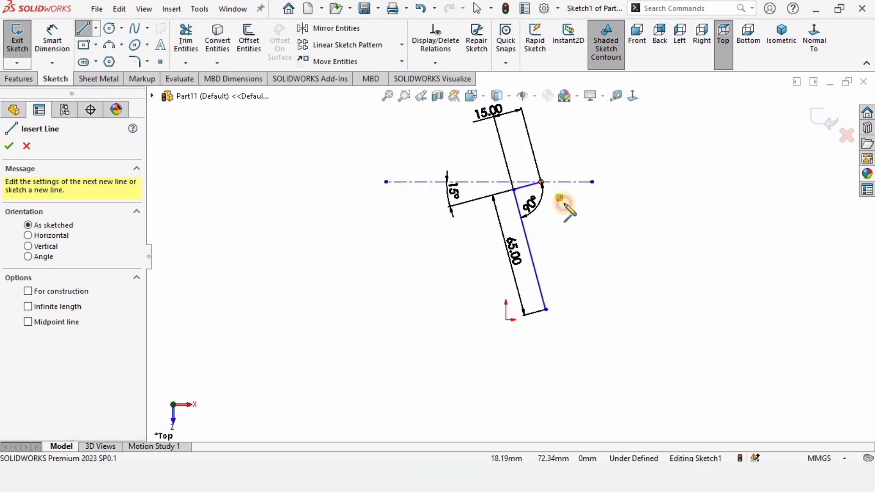
left_click(542, 182)
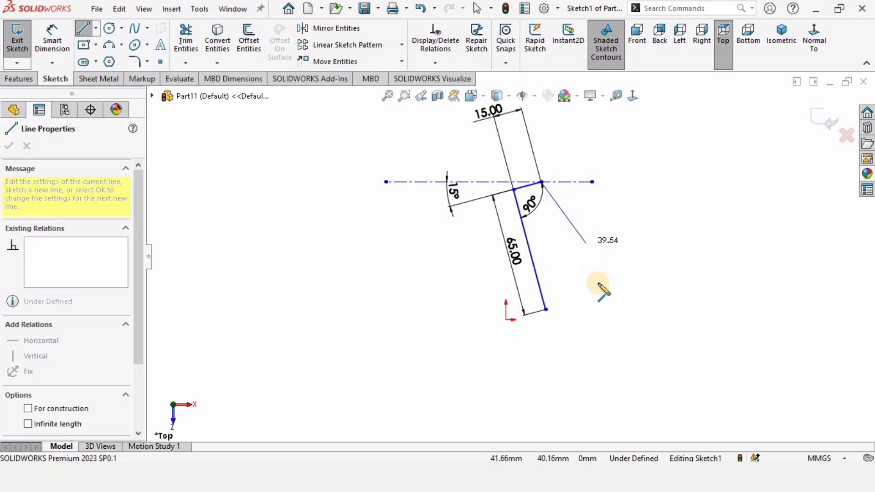
left_click(570, 303)
key("Escape")
scroll(565, 301, "up", 2)
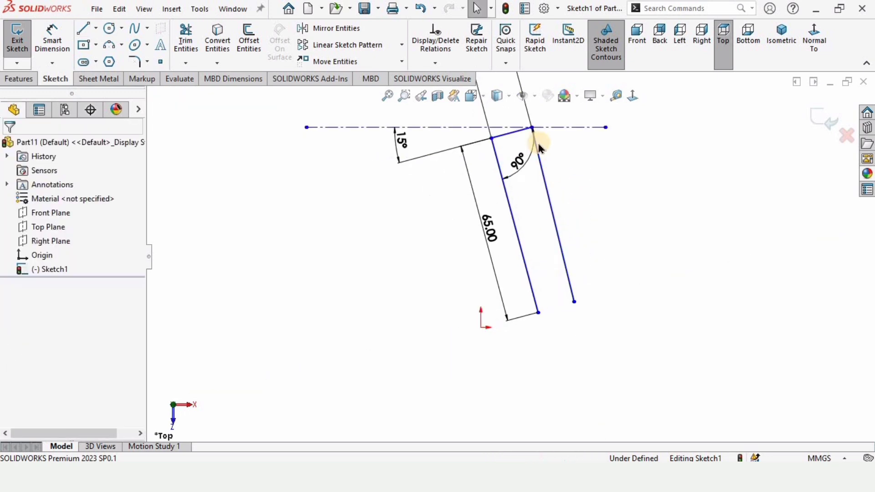
Step: Move the 90° dimension closer to its corner and dimension the angle between the new line and the 15 mm line as 78 degrees
left_click(509, 156)
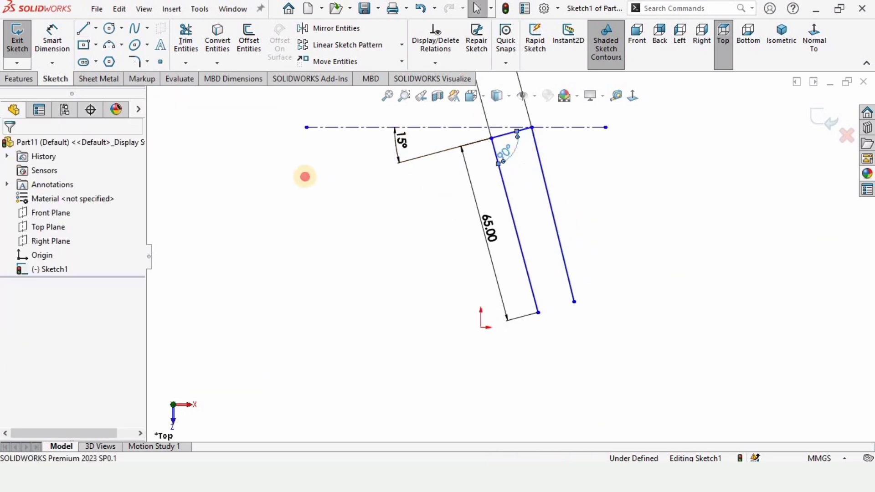
left_click(47, 40)
scroll(520, 150, "up", 2)
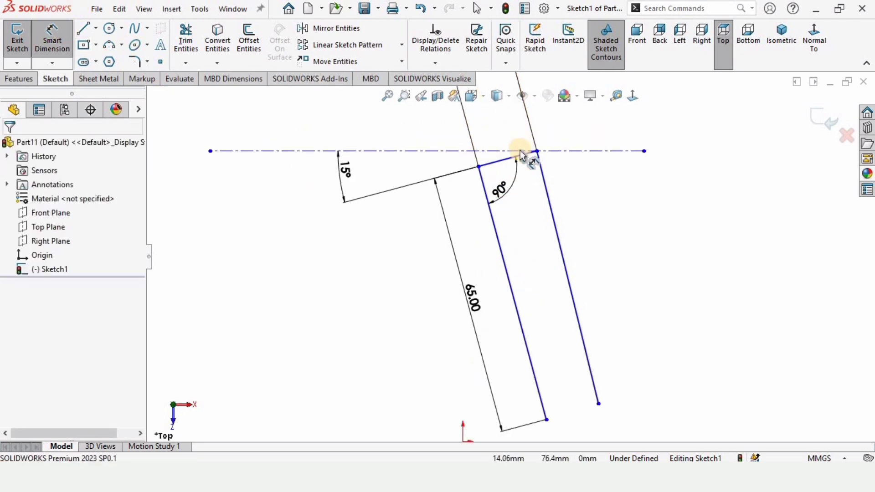
left_click(527, 158)
left_click(543, 177)
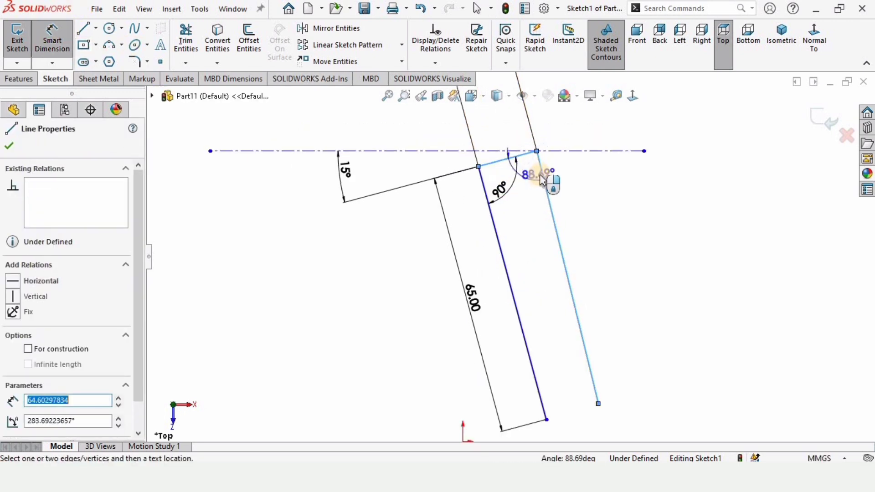
left_click(542, 179)
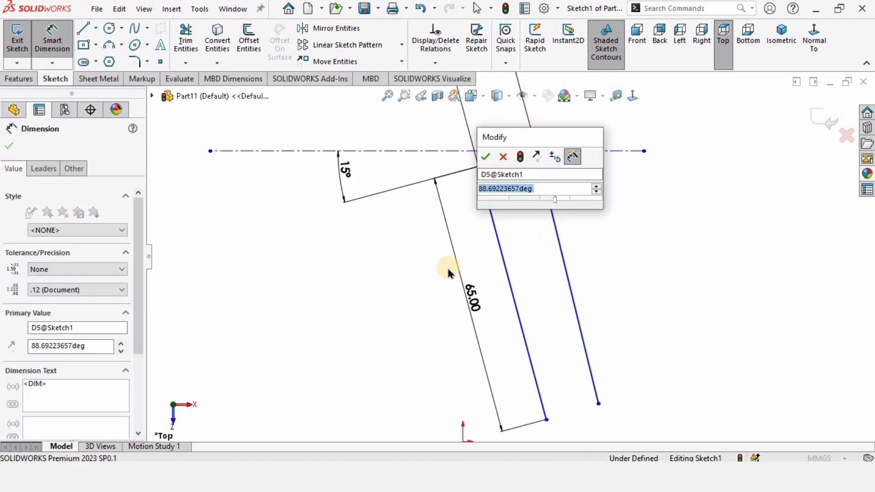
type("78")
key("Return")
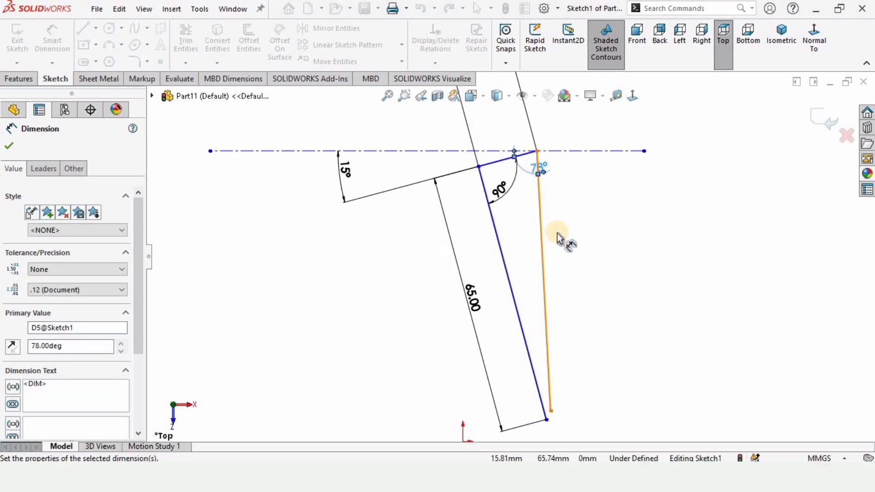
Step: Dimension the new line's vertical extent as 64 mm and place the dimension outside the profile
left_click(543, 253)
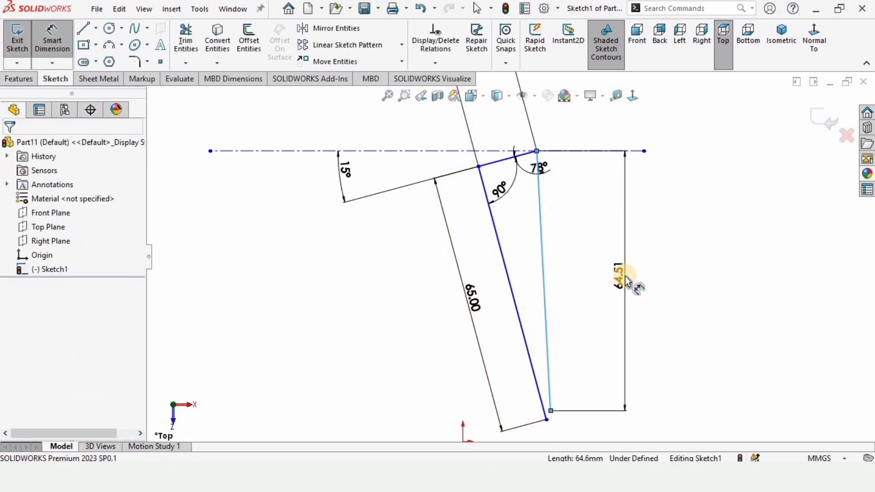
left_click(625, 279)
type("64")
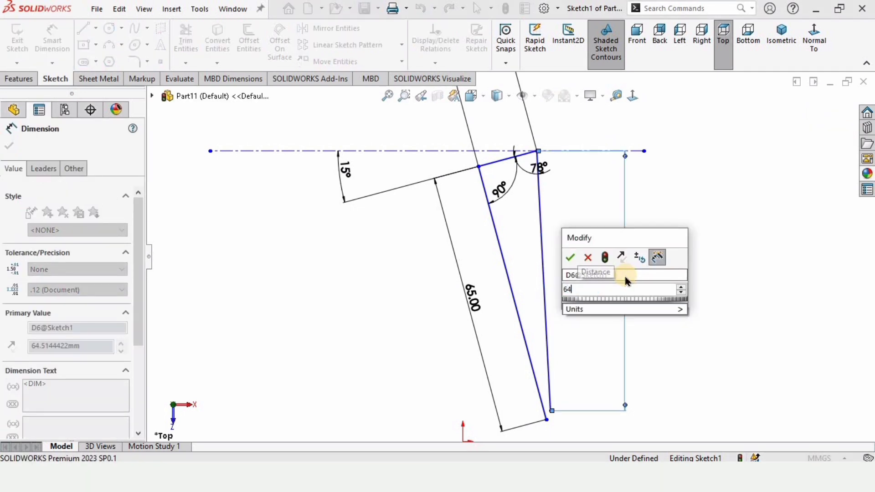
key("Return")
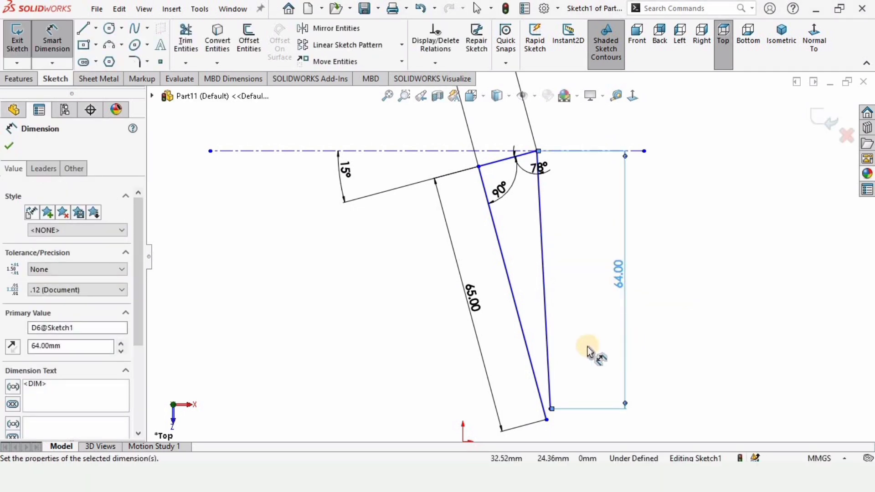
left_click(365, 303)
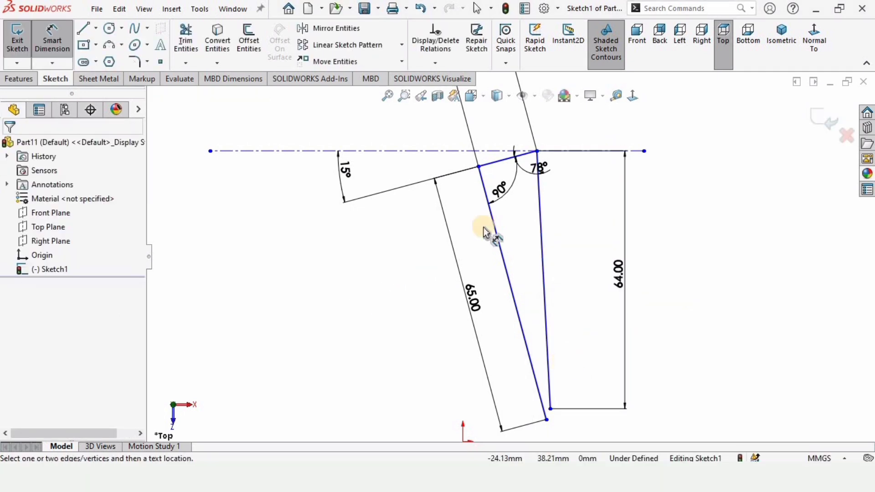
Step: Change the 78° angle between the 15 mm line and the line beside the 64 mm dimension to 83 degrees
scroll(538, 175, "down", 2)
left_click(520, 191)
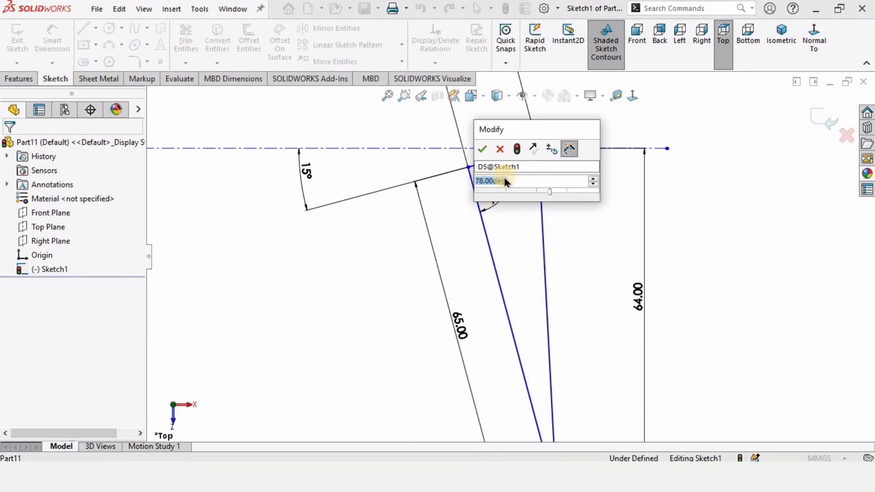
type("83")
key("Return")
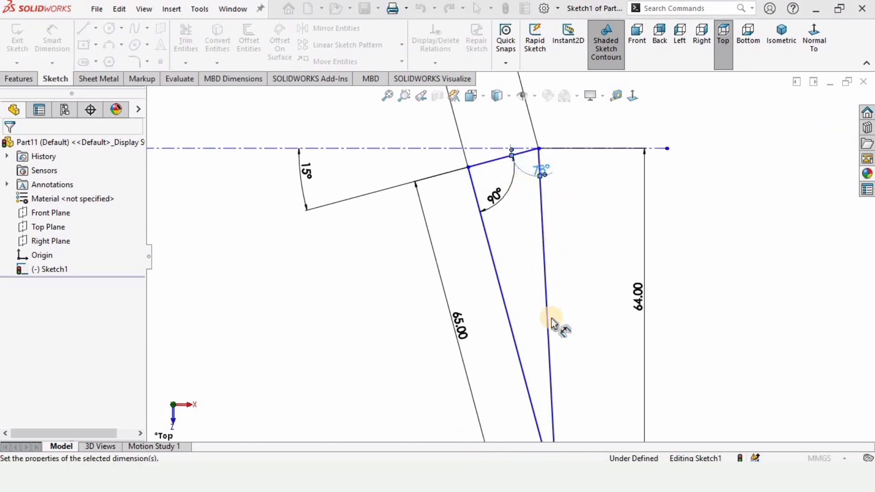
scroll(557, 334, "up", 2)
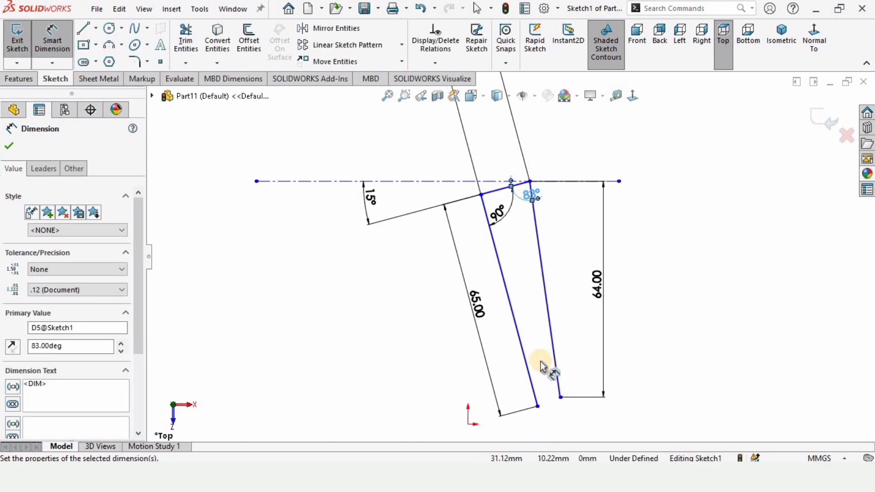
left_click(358, 248)
Step: From the open lower end of the 64 mm line, chain lines about 17.7, 22.8, 9.3 and 88 mm long, the last running down
scroll(351, 243, "up", 3)
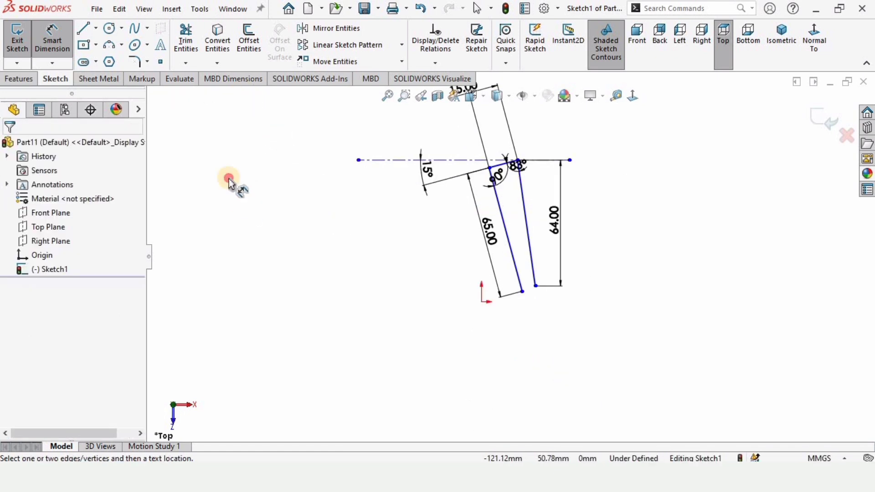
left_click(536, 287)
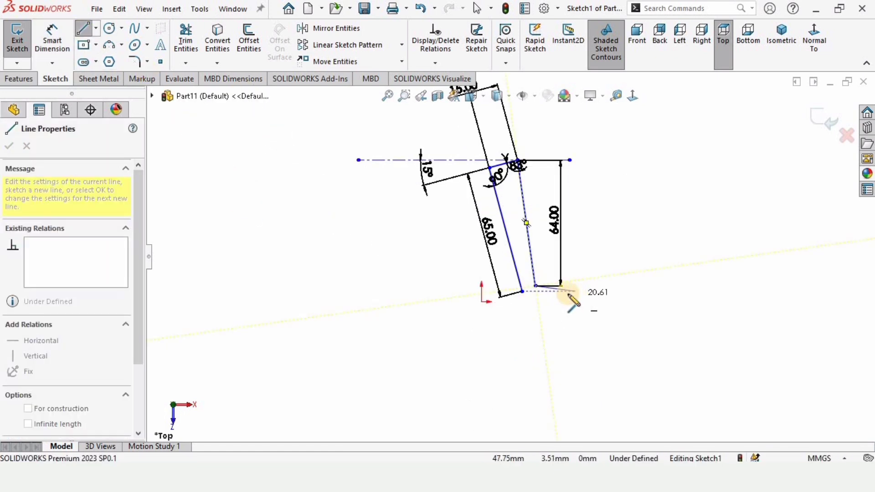
left_click(570, 291)
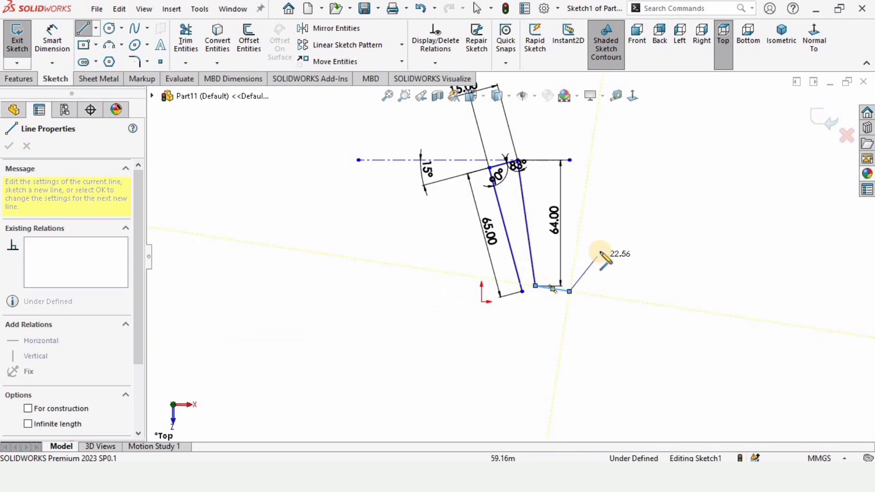
left_click(598, 256)
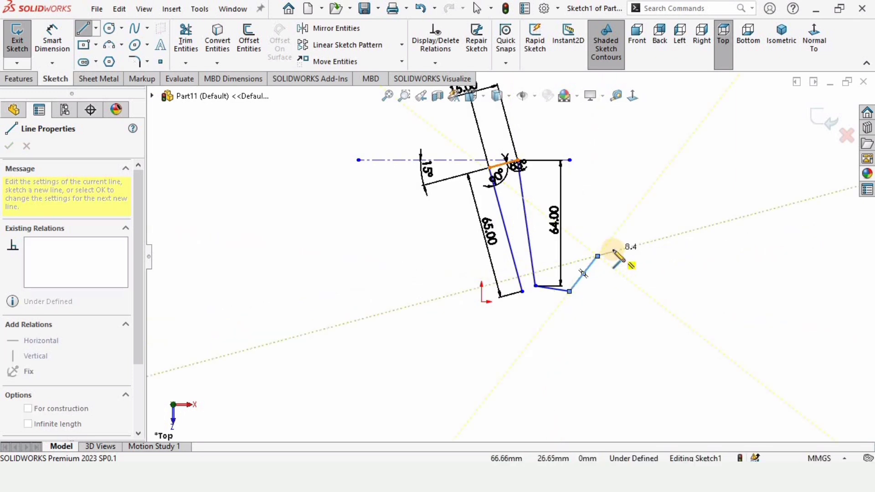
left_click(613, 247)
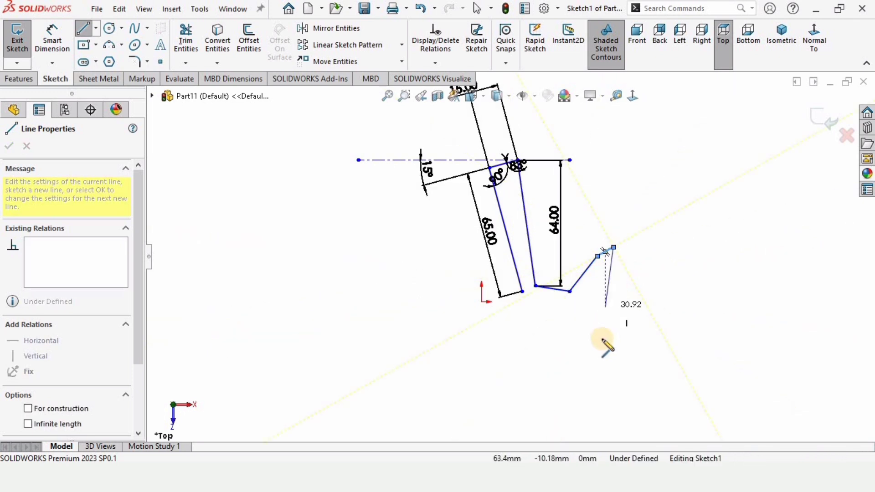
left_click(604, 420)
key("Escape")
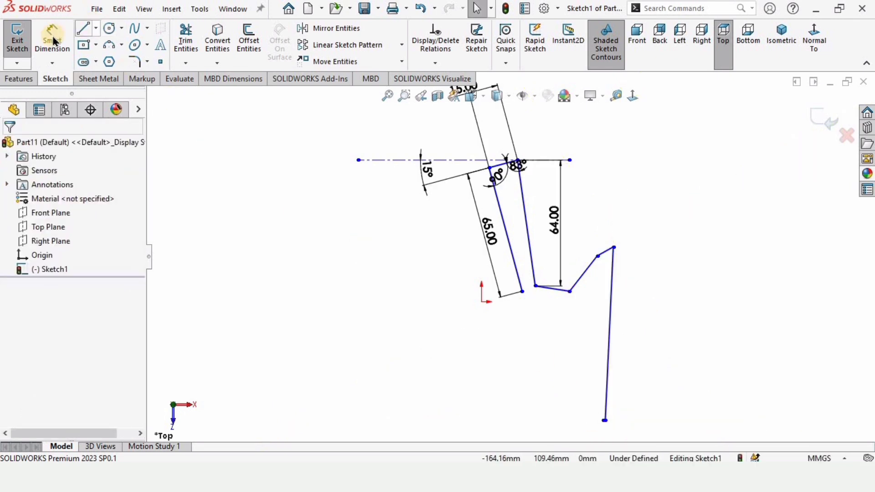
Step: Dimension the length of the chain's first short line as 8 mm
left_click(54, 41)
scroll(570, 285, "down", 2)
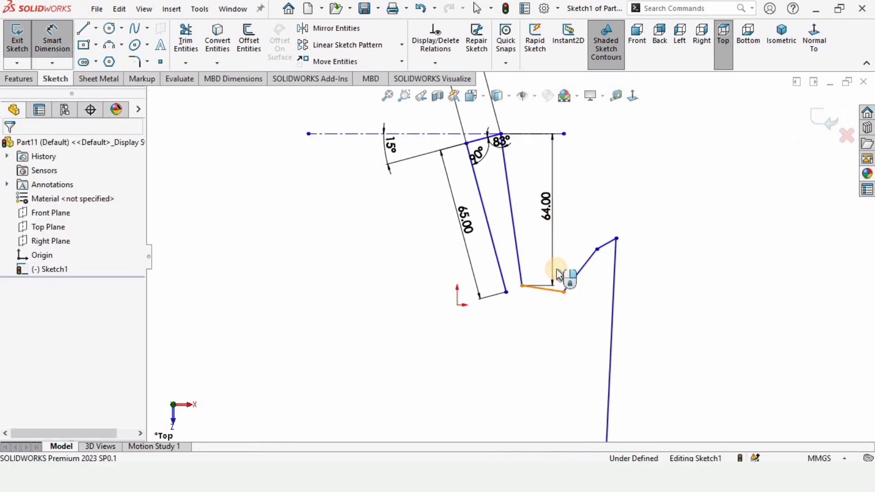
left_click(558, 273)
left_click(569, 267)
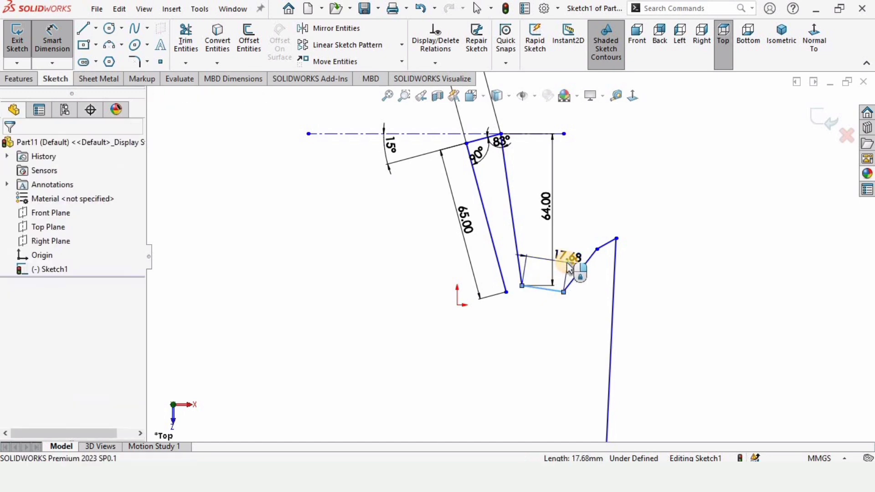
type("8.00mm")
key("Return")
scroll(532, 287, "down", 3)
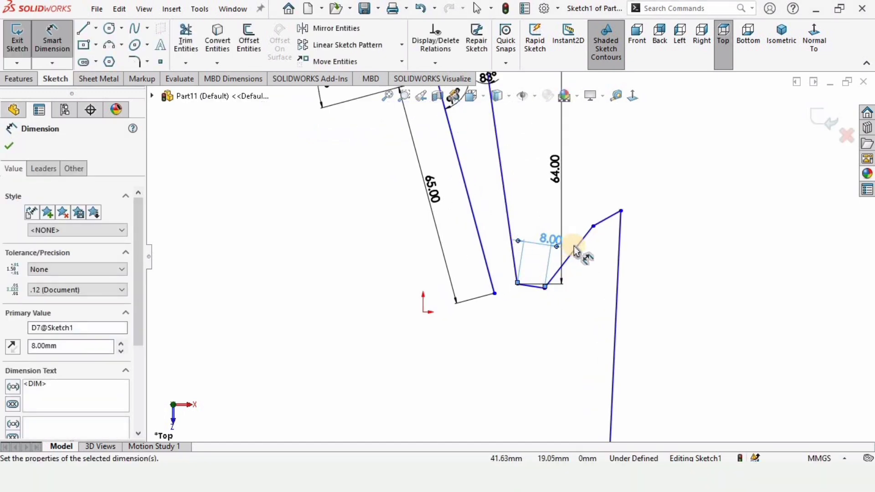
Step: Dimension the sloped line after the 8 mm line as 16 mm long and move its dimension farther out from the line
left_click(580, 245)
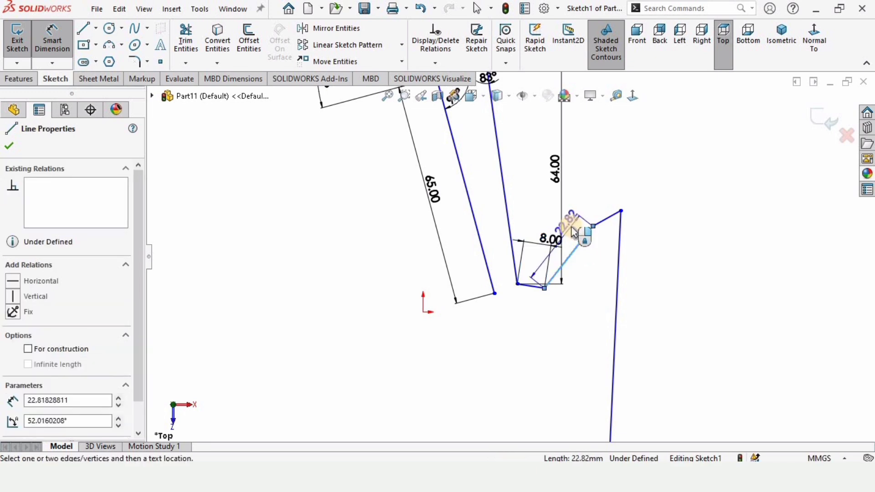
left_click(571, 230)
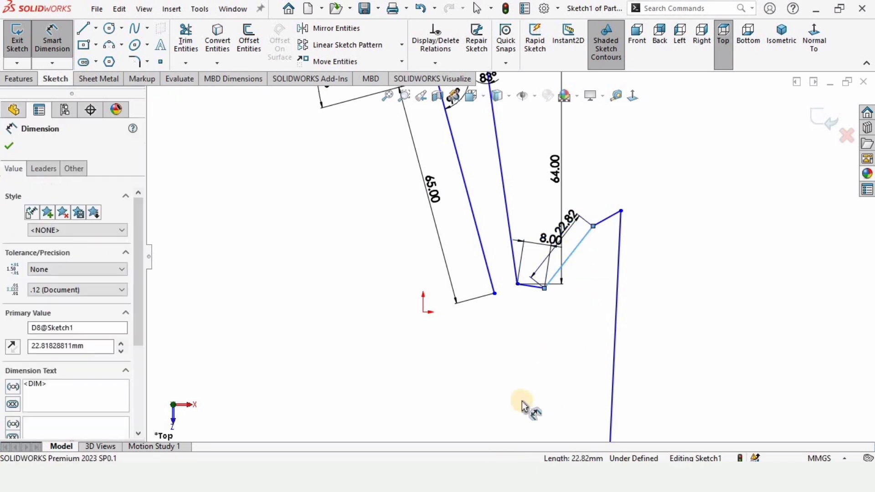
type("8")
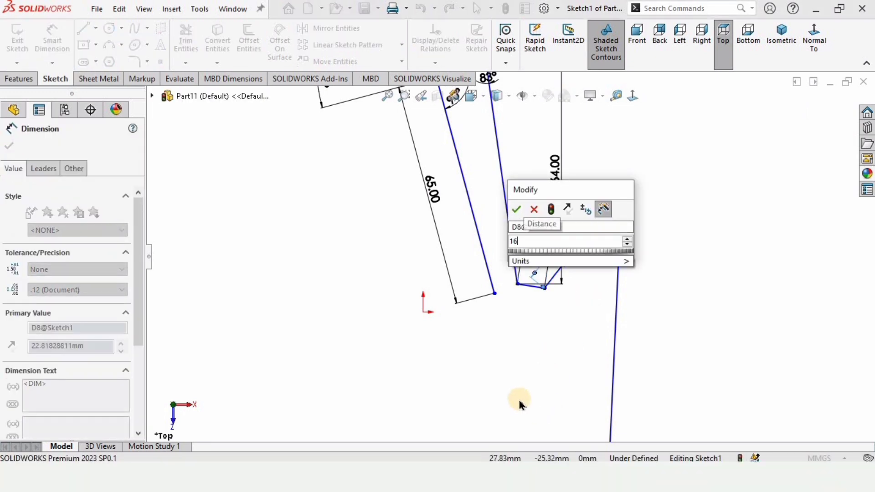
key("Return")
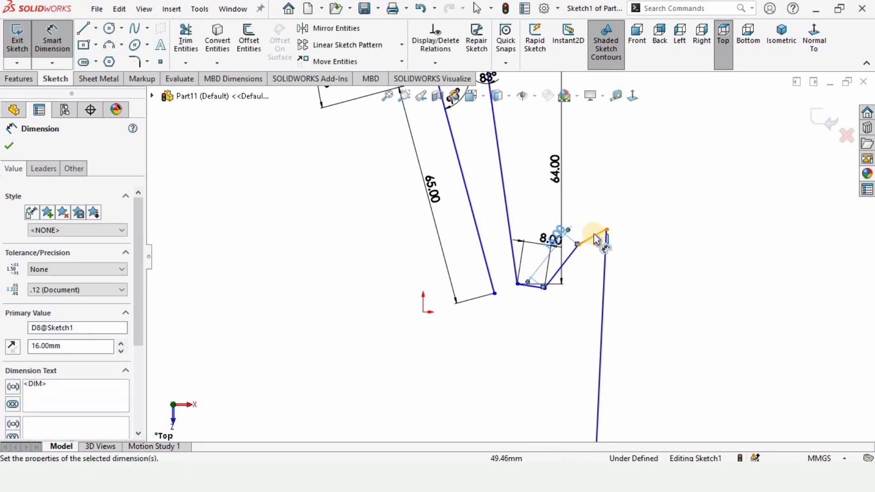
left_click_drag(557, 230, 545, 208)
Step: Dimension the aligned length of the short line joining the 16 mm line to the long line as 6 mm
left_click(597, 233)
left_click(591, 216)
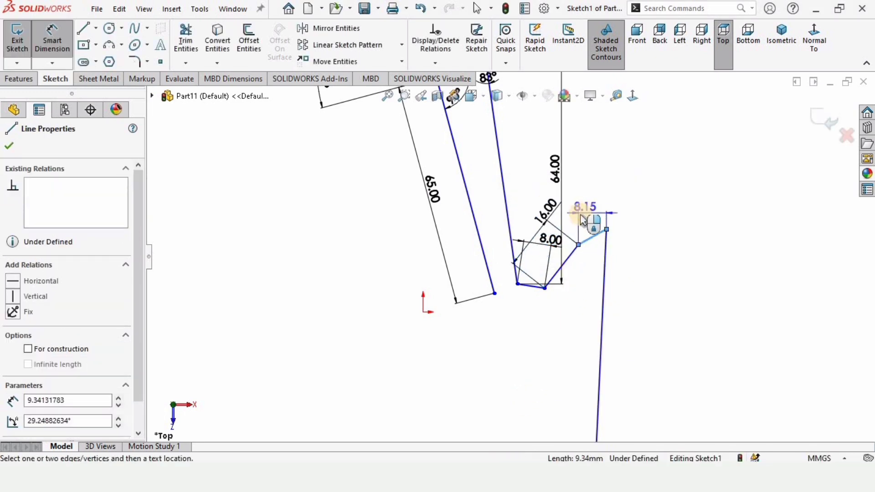
left_click(575, 213)
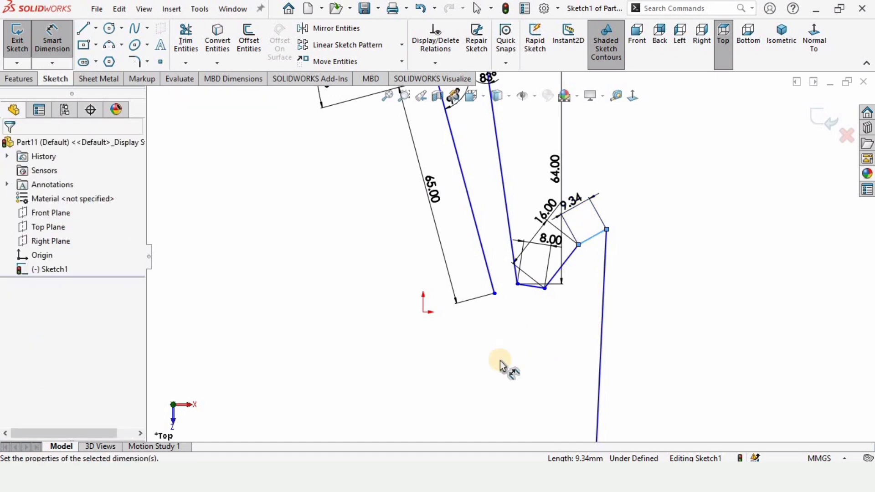
type("6")
key("Return")
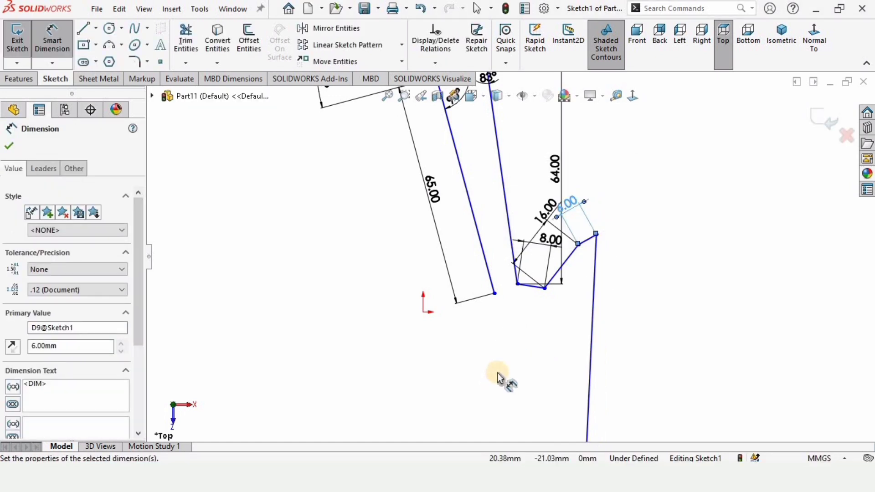
Step: Reposition the 6 mm dimension text up and away from the profile and nudge the 16 mm dimension slightly
scroll(525, 208, "up", 5)
scroll(540, 209, "down", 3)
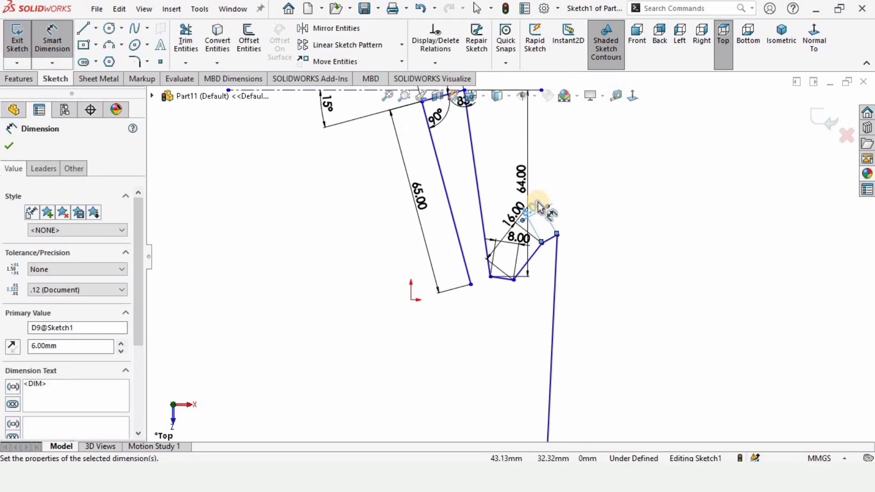
left_click_drag(542, 202, 575, 180)
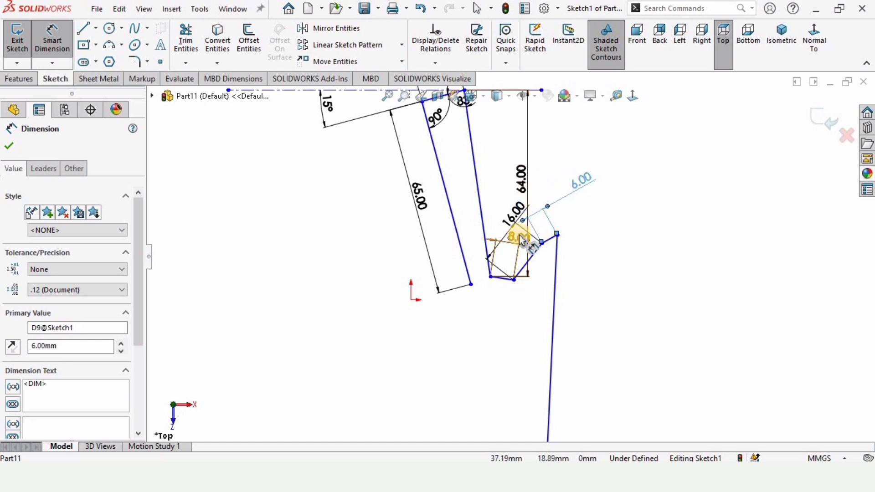
left_click_drag(515, 217, 520, 222)
left_click(630, 337)
Step: Dimension the aligned length of the long, nearly vertical line as 80 mm
scroll(524, 360, "up", 4)
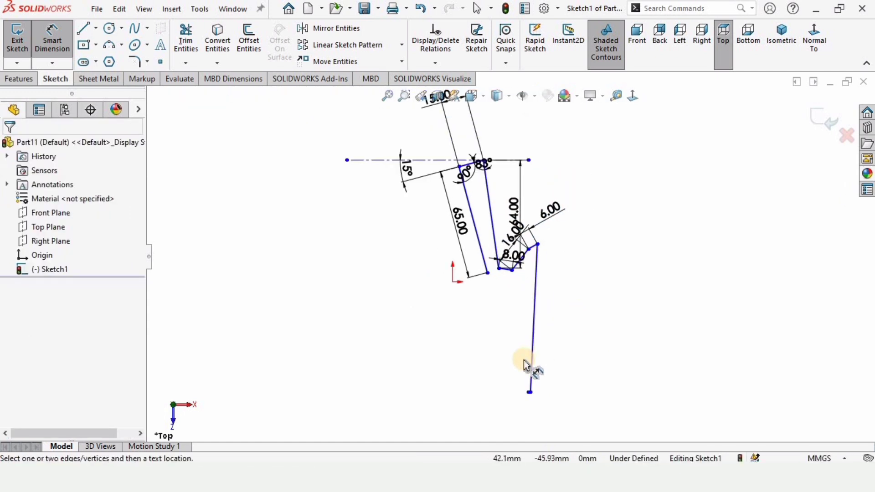
scroll(524, 360, "down", 2)
left_click(536, 223)
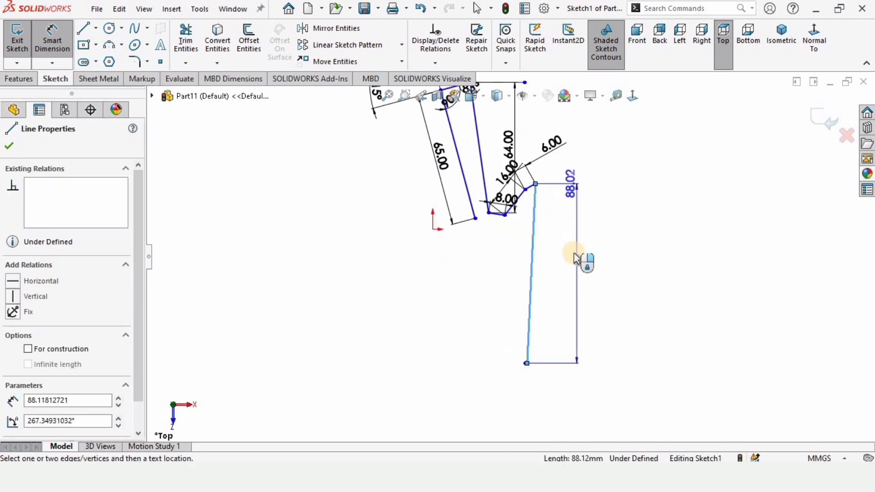
left_click(567, 386)
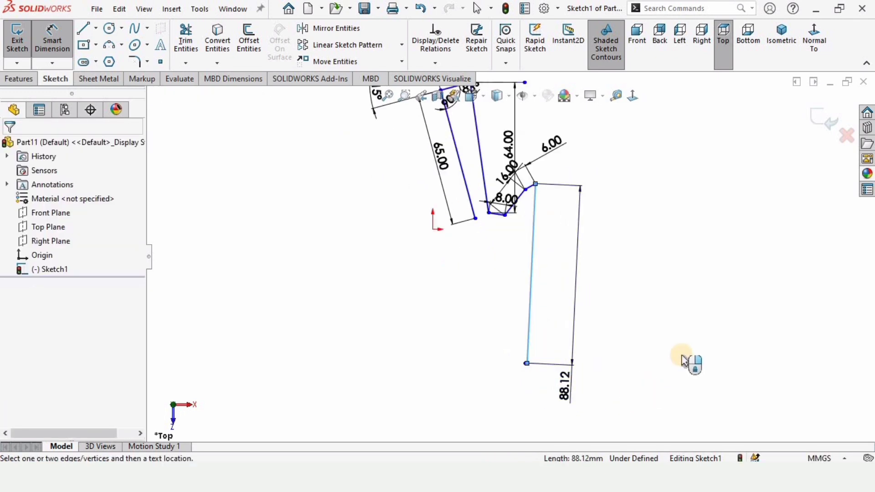
scroll(555, 253, "up", 3)
scroll(566, 247, "down", 1)
type("89")
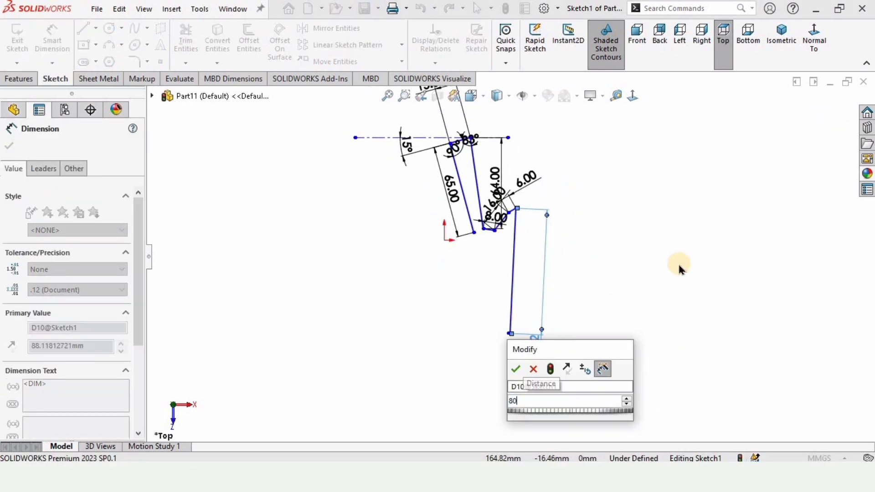
key("Return")
left_click(426, 303)
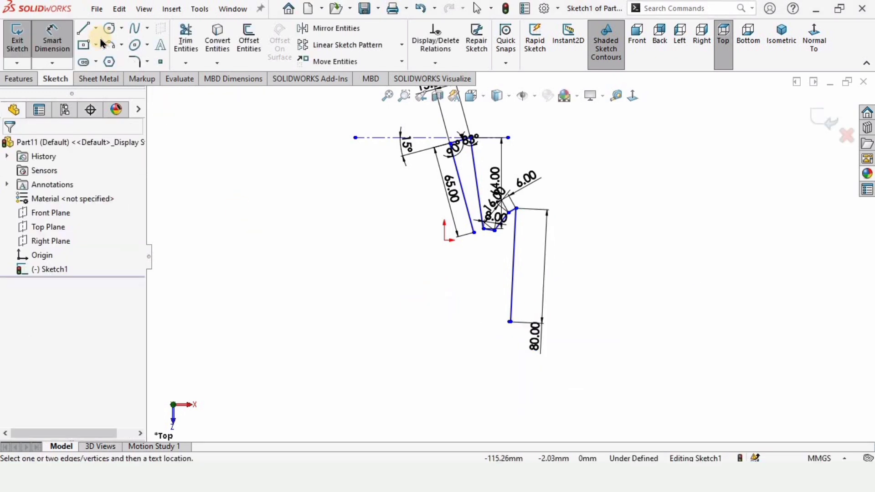
Step: Delete the tiny stray line at the lower end of the 80 mm line
left_click(84, 29)
scroll(536, 355, "down", 4)
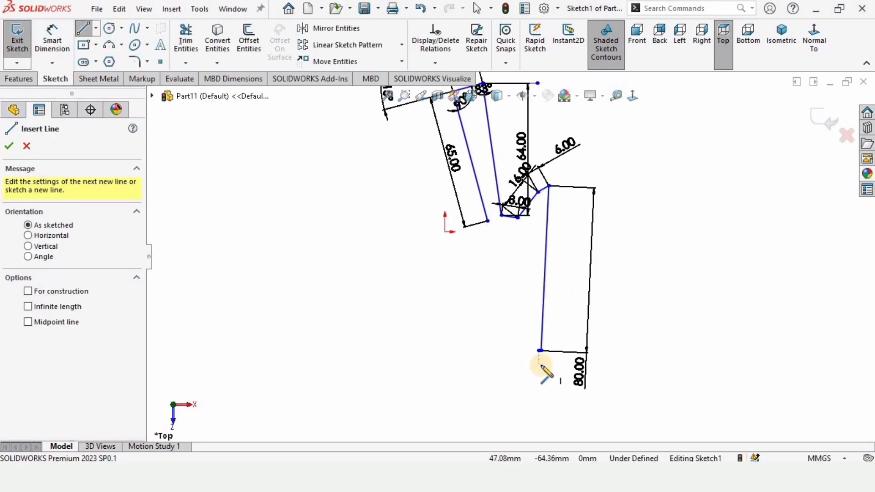
key("Escape")
scroll(531, 336, "down", 4)
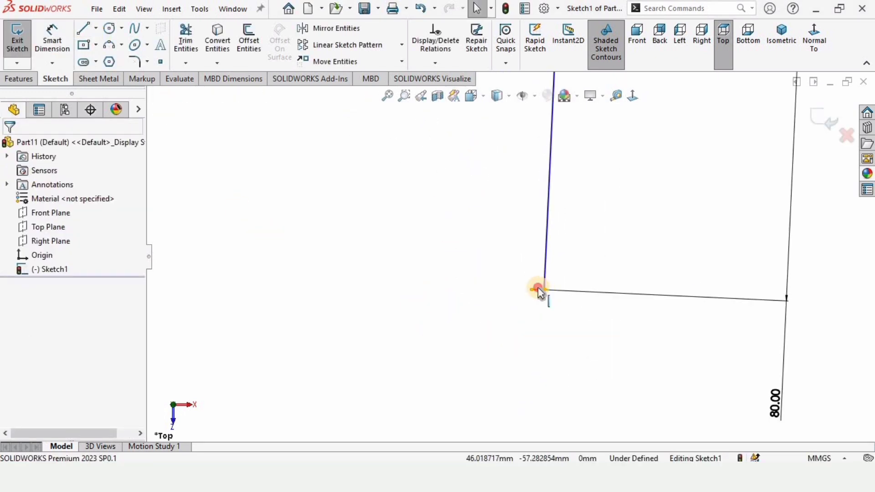
left_click(538, 289)
left_click(559, 341)
scroll(471, 308, "up", 2)
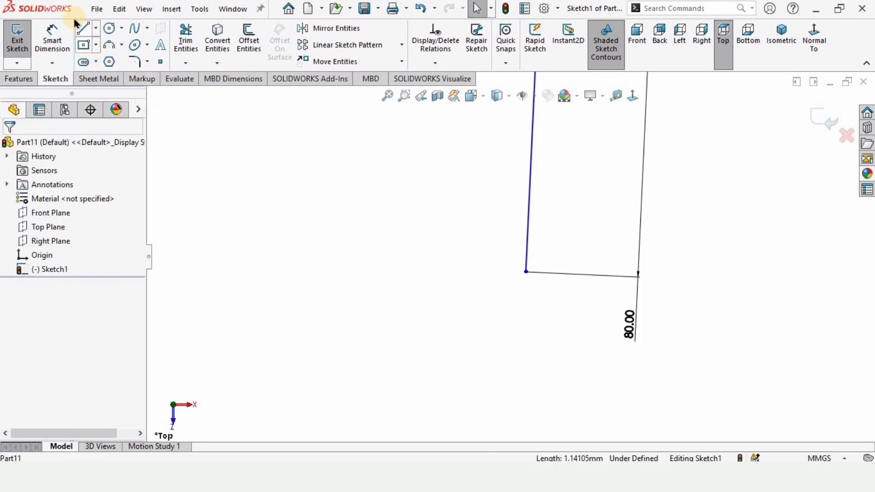
Step: From the 80 mm line's lower end, sketch a chain of a horizontal line about 10.6 mm, a vertical about 2.5 mm and a sloped line about 42 mm
key("l")
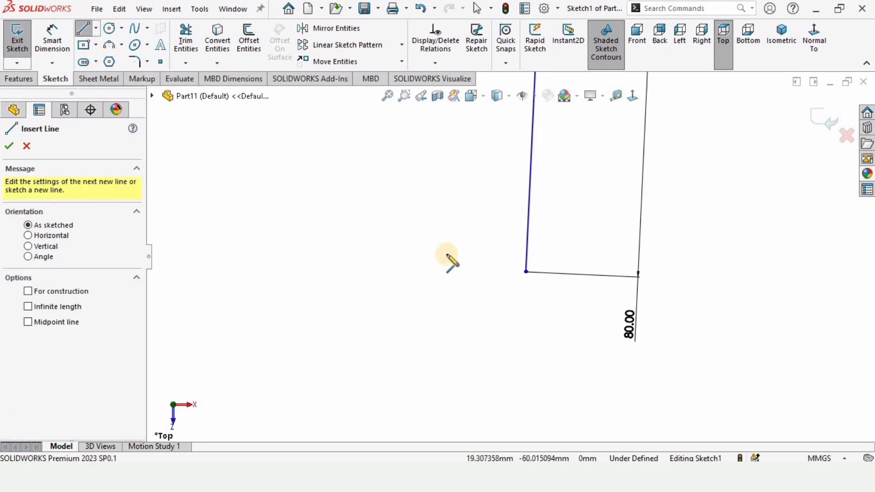
left_click(526, 272)
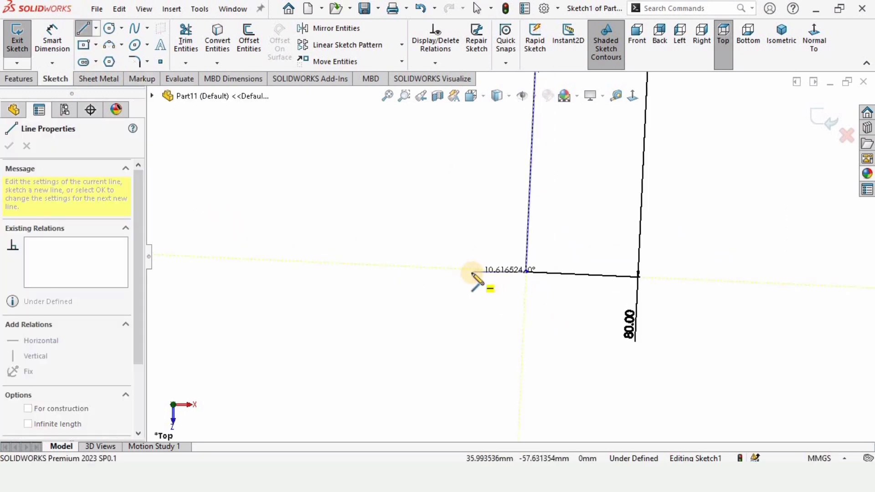
left_click(473, 272)
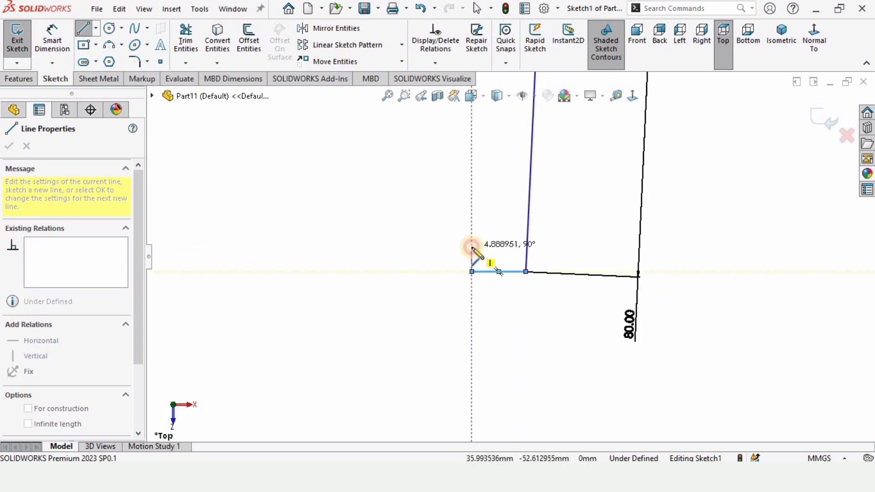
scroll(473, 250, "up", 5)
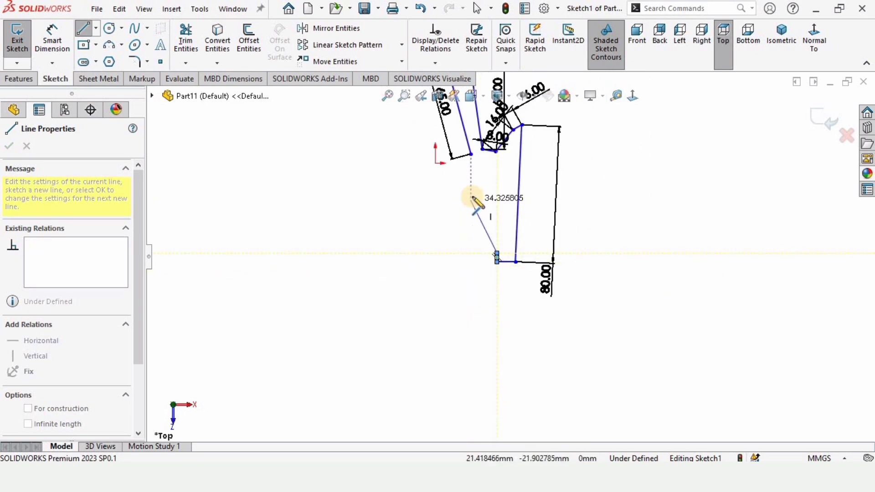
scroll(487, 187, "down", 3)
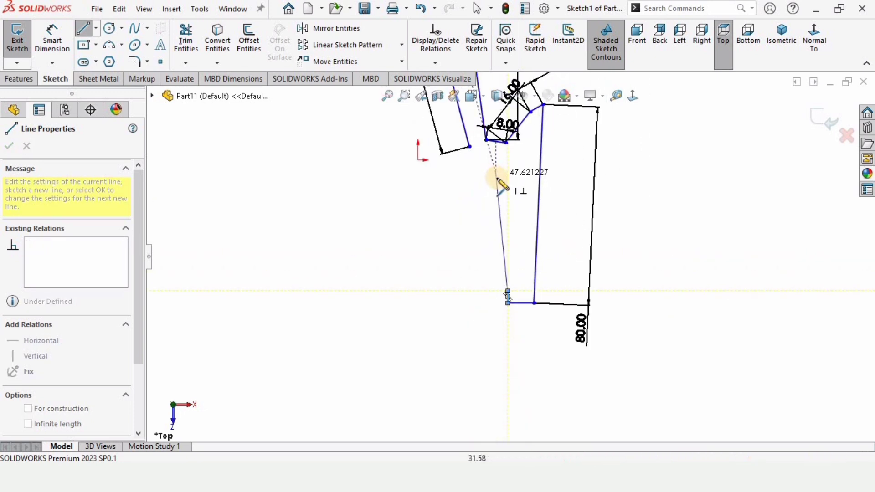
left_click(495, 187)
key("Escape")
middle_click_drag(378, 117, 388, 177, "ctrl")
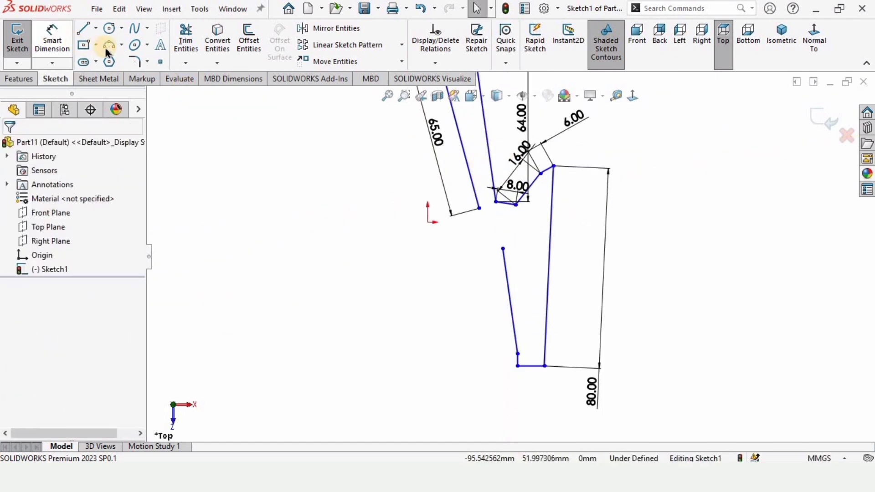
Step: Close the profile with a three-point arc of about 13 mm radius, bulging outward between the 65 mm line's lower end and the new sloped line's upper end
key("a")
left_click(478, 208)
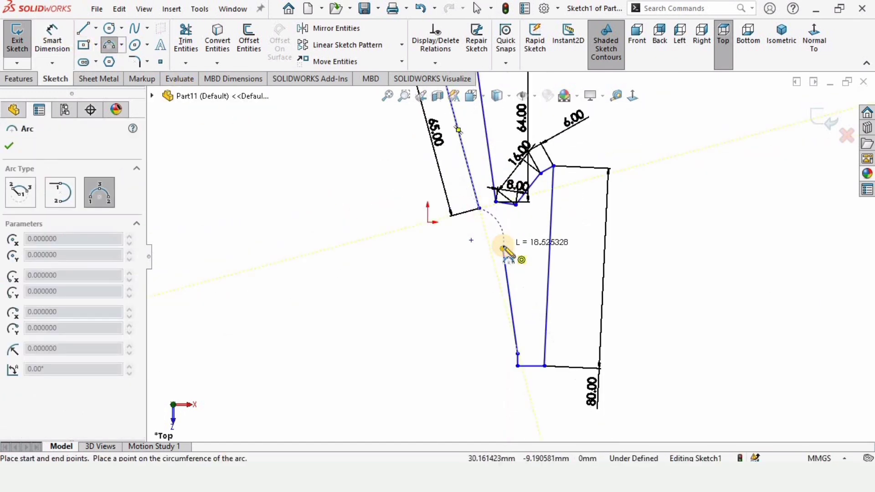
left_click(503, 248)
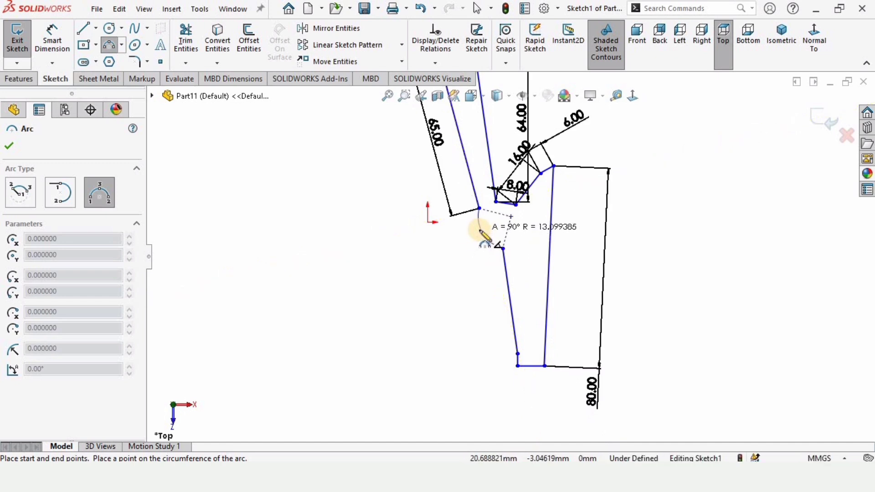
left_click(483, 232)
key("Escape")
scroll(373, 230, "up", 1)
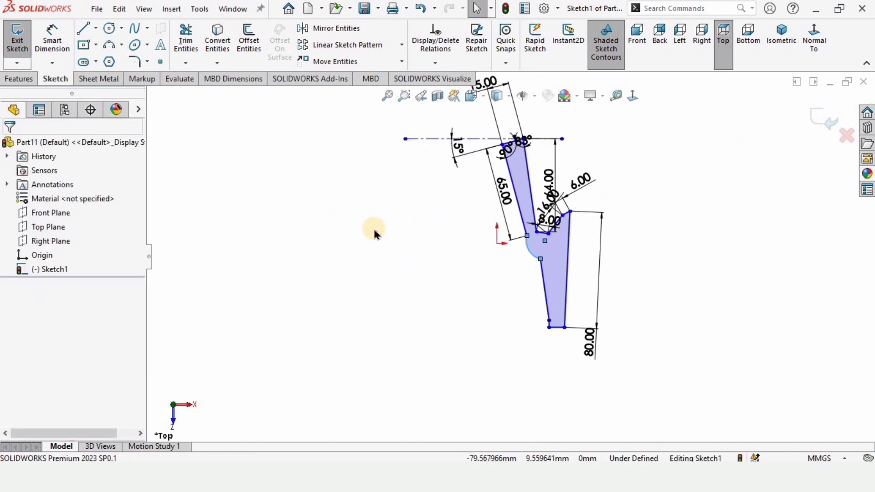
Step: Dimension the radius of the closing arc as 13 mm
left_click(52, 37)
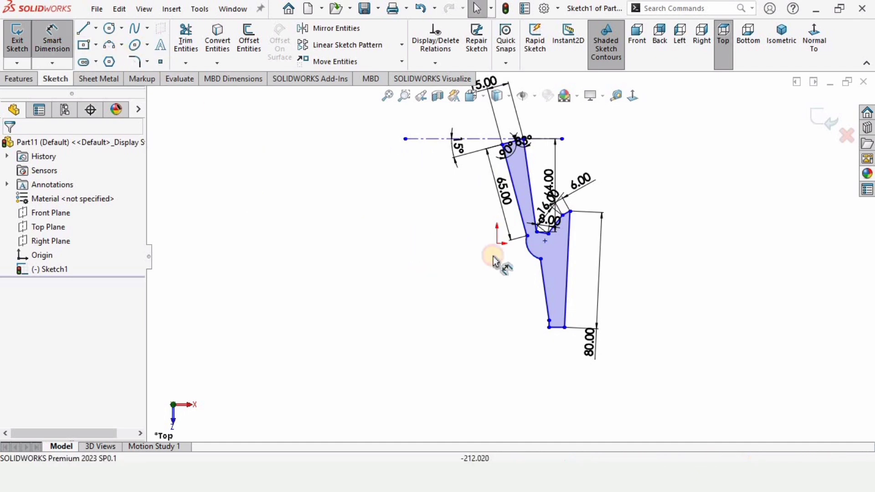
scroll(498, 250, "down", 2)
left_click(542, 246)
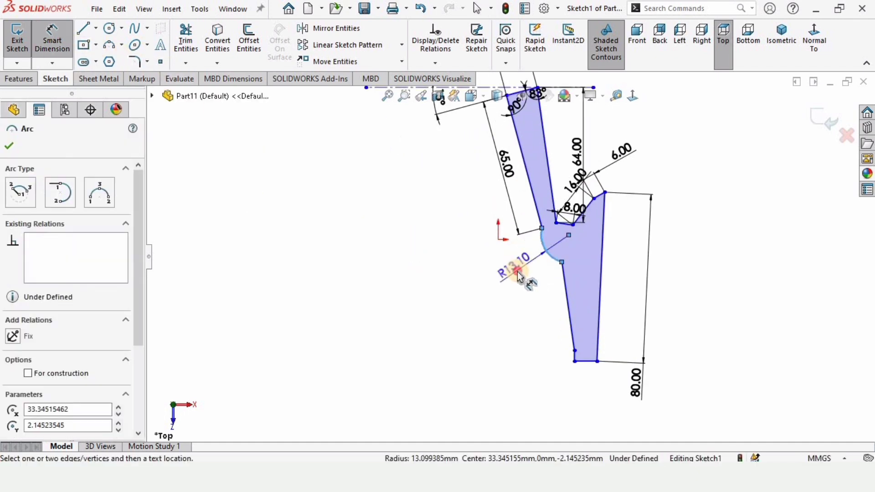
left_click(518, 280)
type("13")
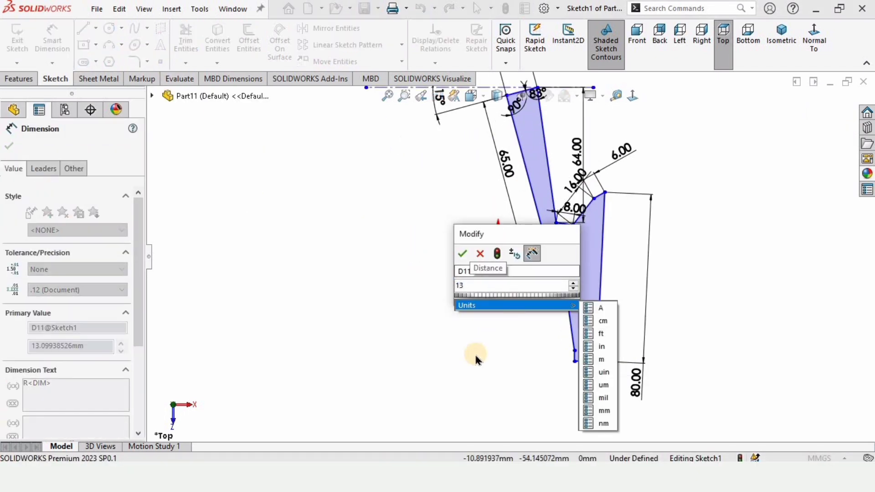
key("Return")
Step: Dimension the aligned length of the sloped line below the arc as 45 mm
scroll(566, 297, "down", 1)
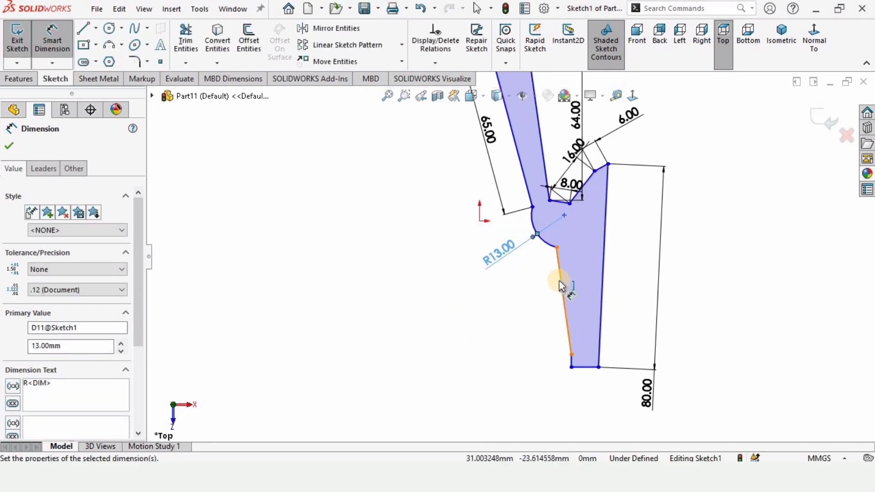
left_click(563, 292)
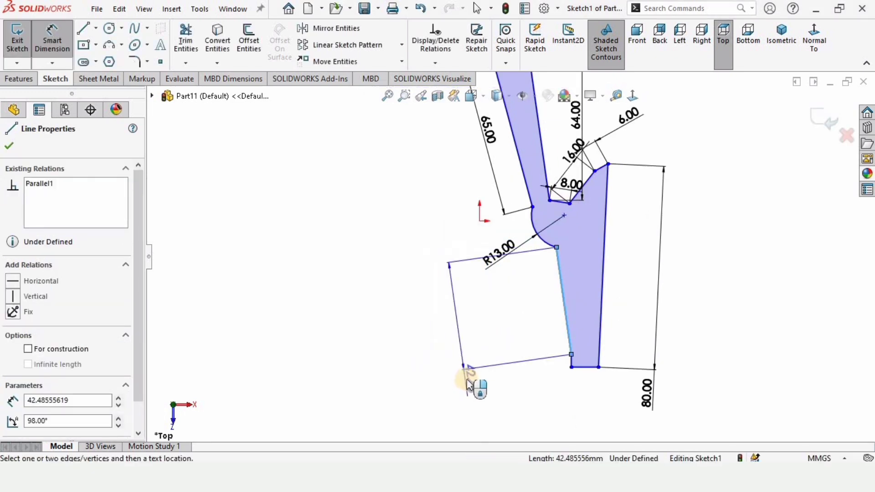
left_click(469, 385)
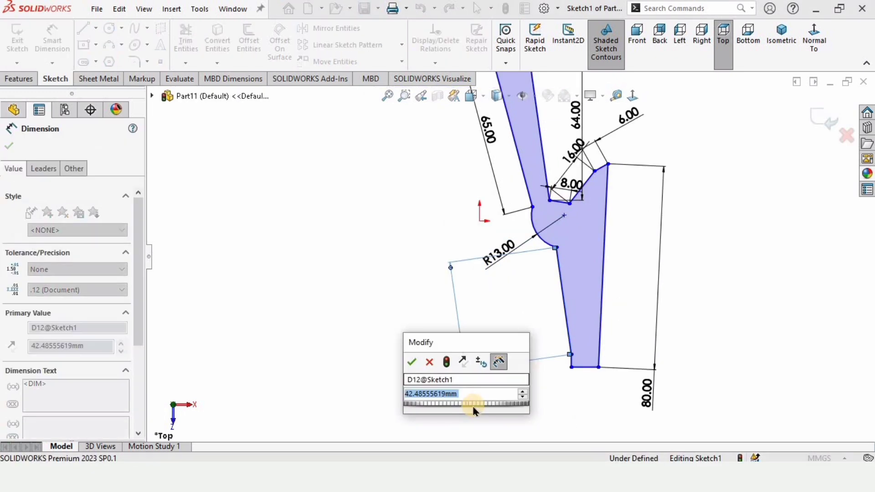
type("45")
key("Return")
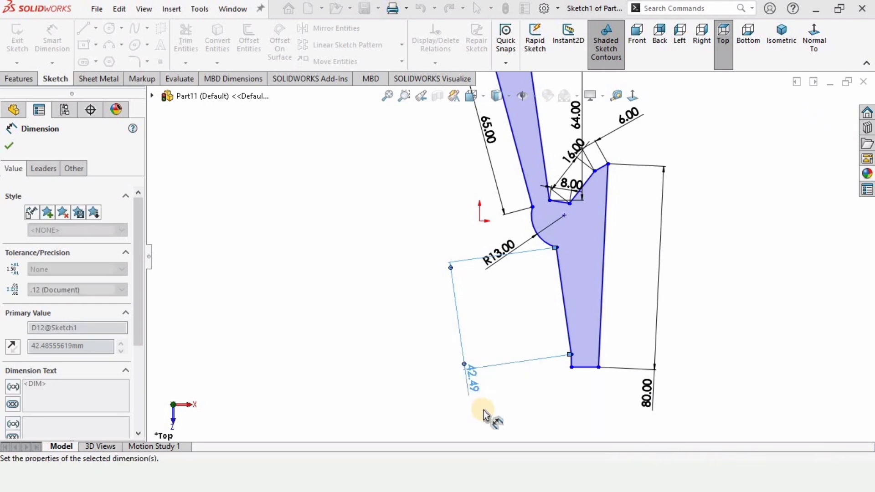
Step: Dimension the short vertical line at the profile's lower end as 3 mm
scroll(567, 369, "down", 4)
scroll(553, 329, "down", 2)
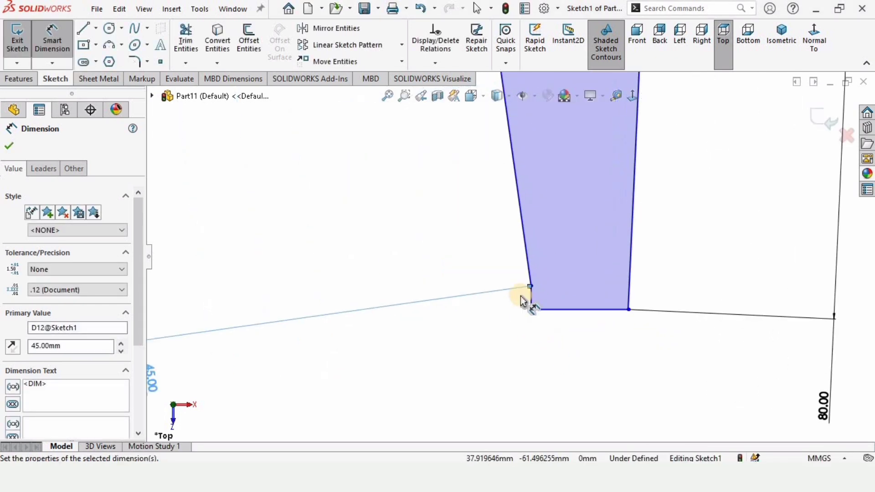
left_click(532, 300)
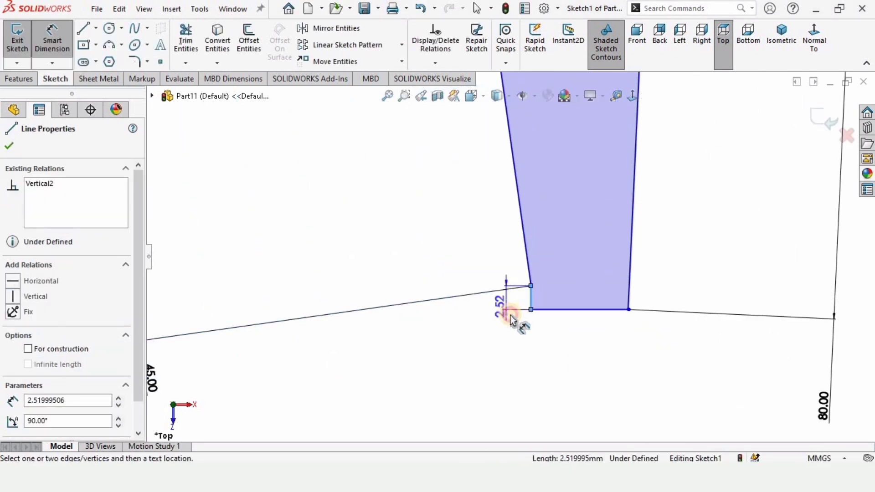
left_click(504, 365)
scroll(501, 365, "down", 2)
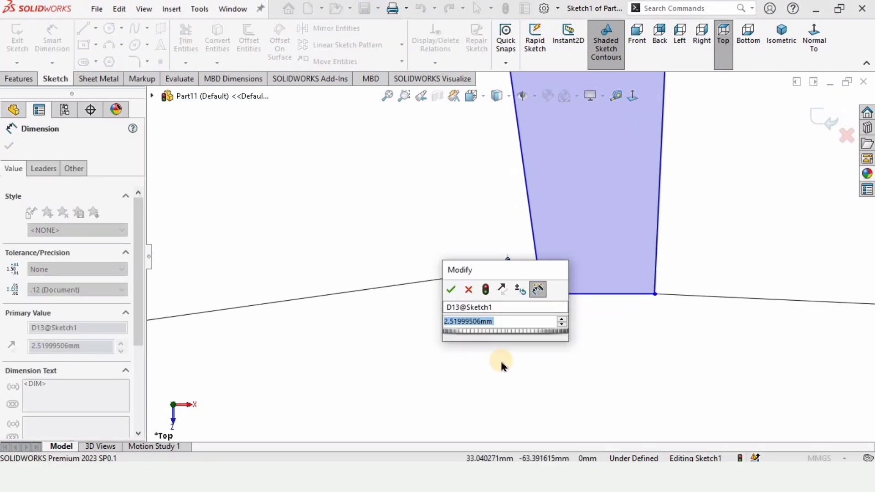
type("3")
key("Return")
key("Escape")
scroll(558, 356, "up", 3)
key("Escape")
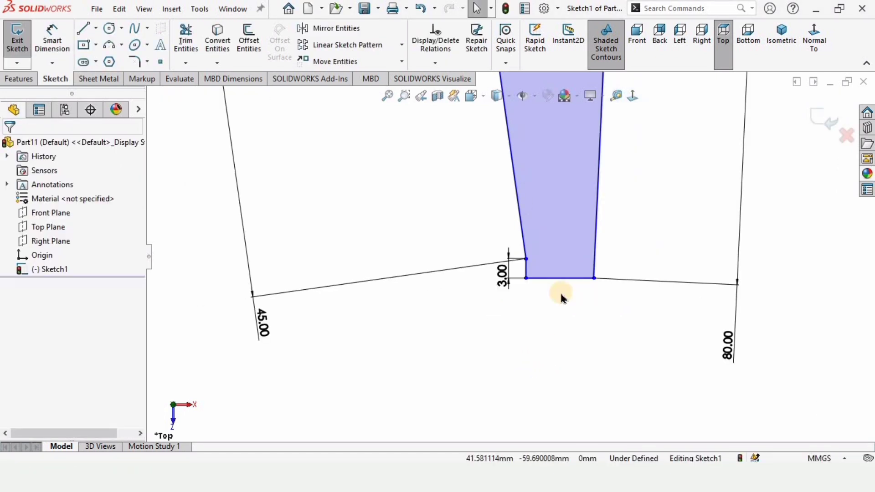
Step: Dimension the horizontal bottom line of the profile as 10 mm
scroll(521, 182, "up", 2)
scroll(512, 117, "up", 2)
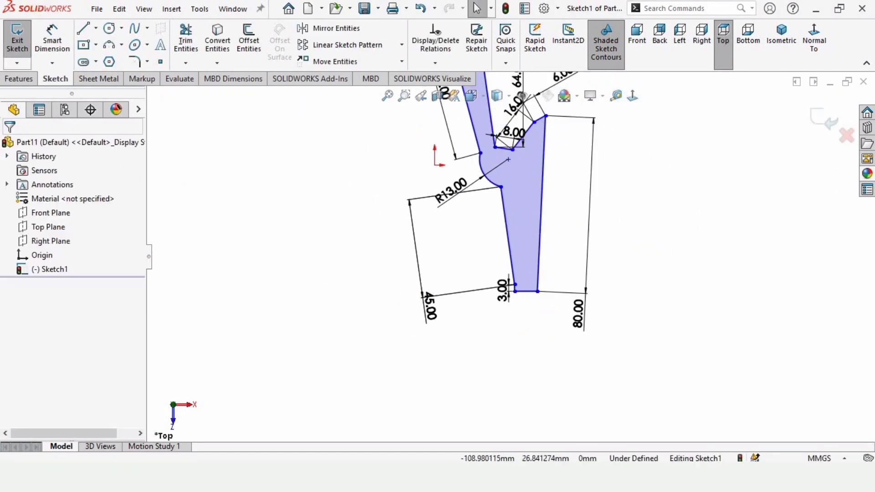
left_click(52, 39)
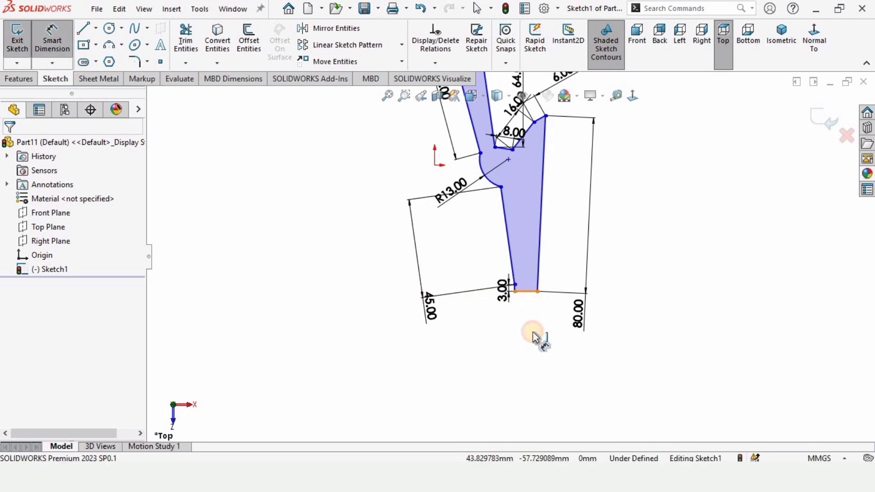
left_click(535, 346)
type("10")
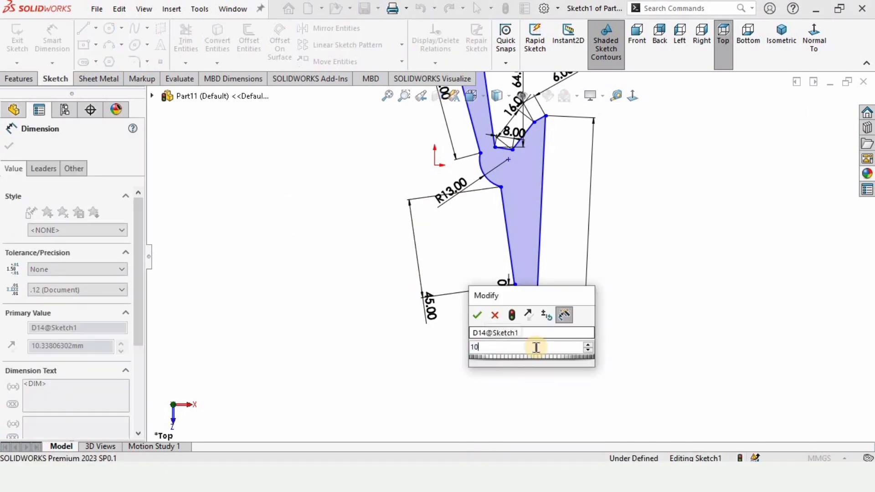
key("Return")
scroll(502, 240, "up", 2)
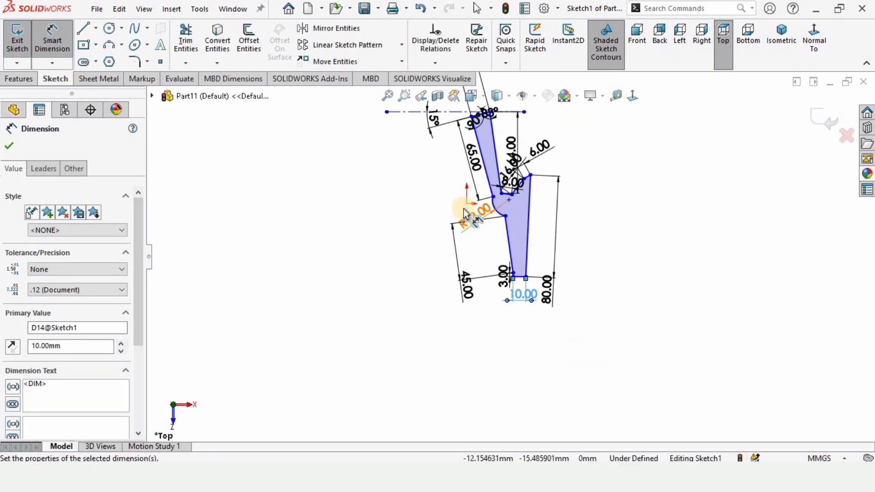
Step: Extrude the closed profile 18 mm with a blind boss from the sketch plane
scroll(483, 210, "up", 2)
scroll(467, 203, "down", 1)
left_click(17, 80)
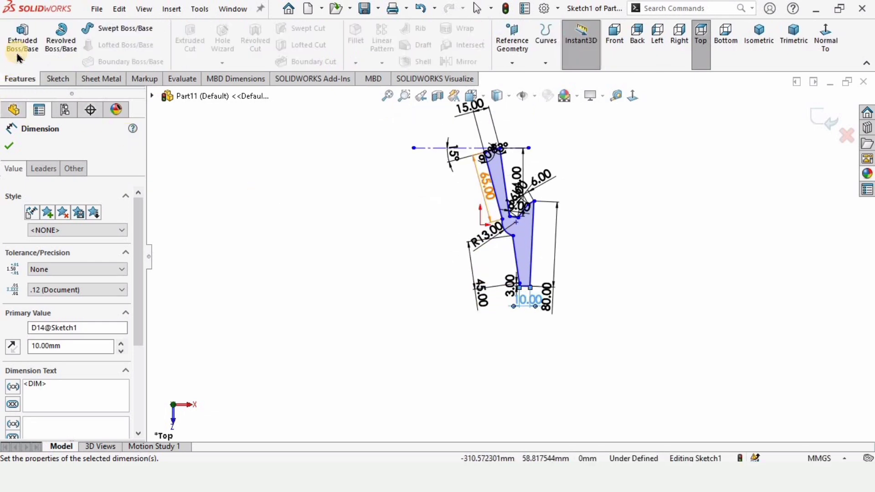
left_click(18, 48)
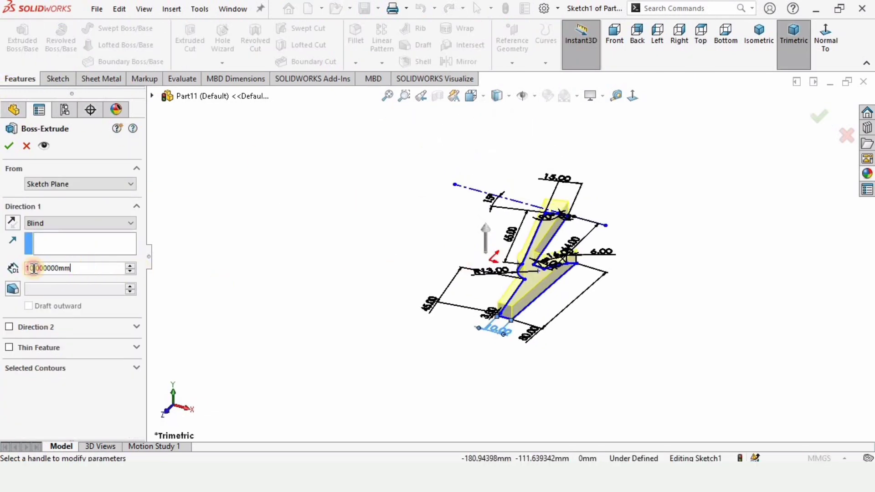
type("18")
key("Return")
left_click(9, 146)
scroll(533, 294, "down", 4)
mouse_move(539, 293)
middle_mouse_down()
mouse_move(527, 273)
mouse_move(422, 306)
mouse_move(579, 272)
mouse_move(529, 258)
mouse_move(539, 291)
middle_mouse_up()
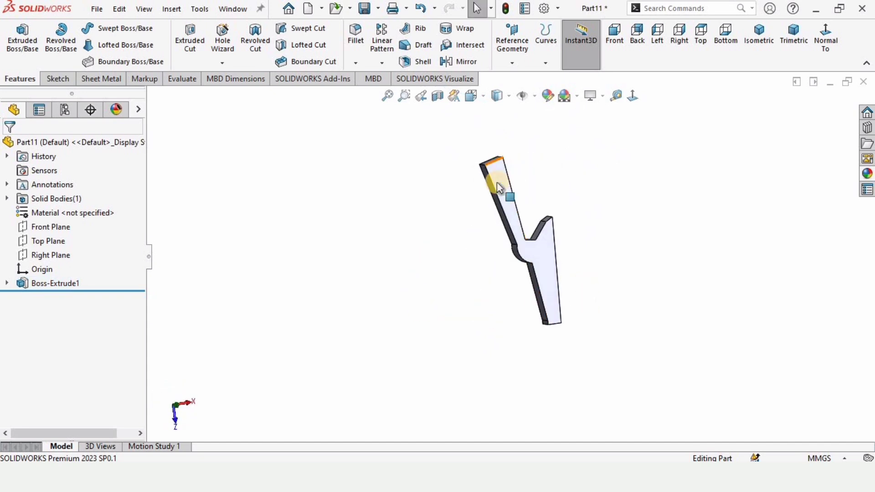
Step: Sketch a circle of about 1 mm radius on the extruded arm's flat face, near the upper end's outer corner
scroll(504, 190, "down", 4)
left_click(505, 181)
left_click(556, 141)
scroll(491, 114, "down", 6)
left_click(113, 31)
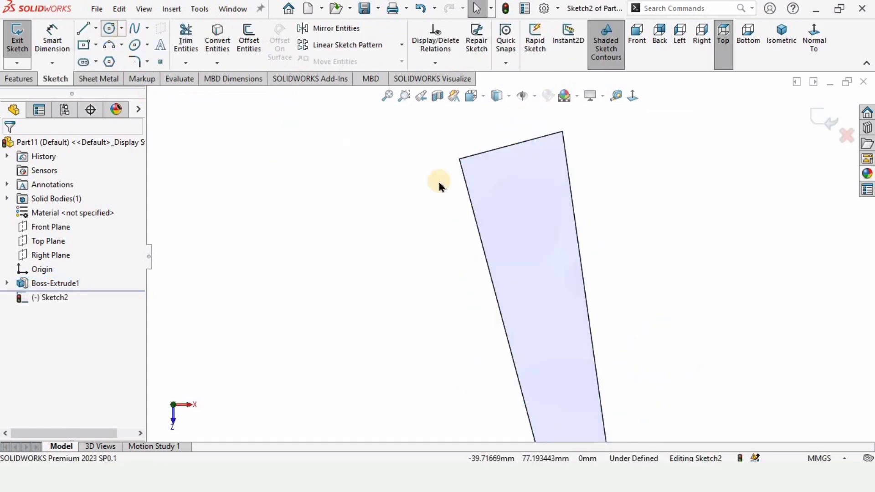
left_click(487, 174)
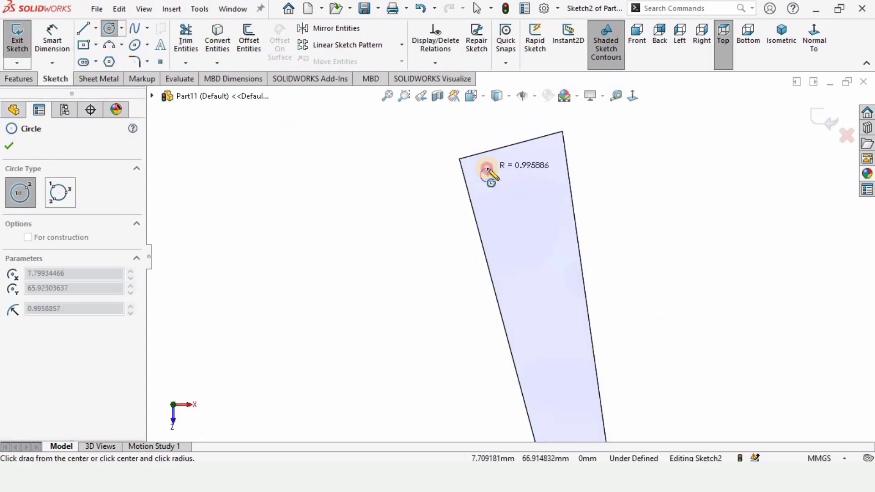
left_click(487, 167)
Step: Dimension the circle's diameter as 4 mm
left_click(54, 42)
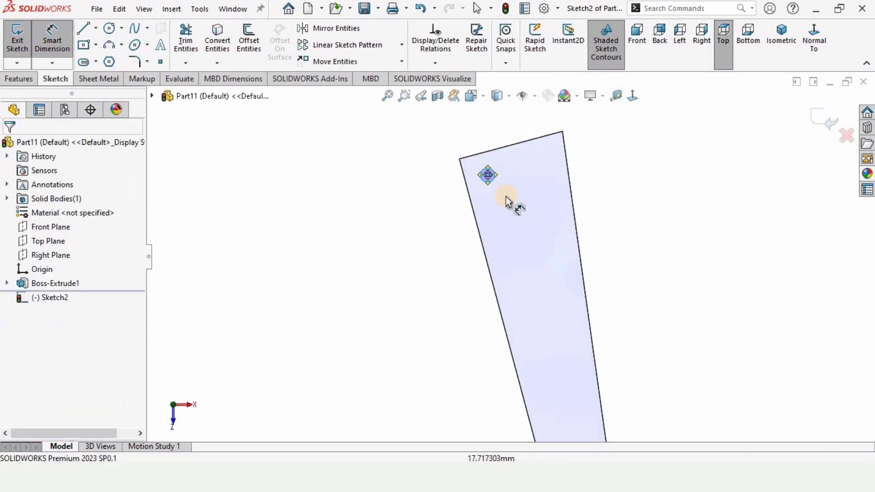
left_click(484, 178)
left_click(448, 224)
type("4")
key("Return")
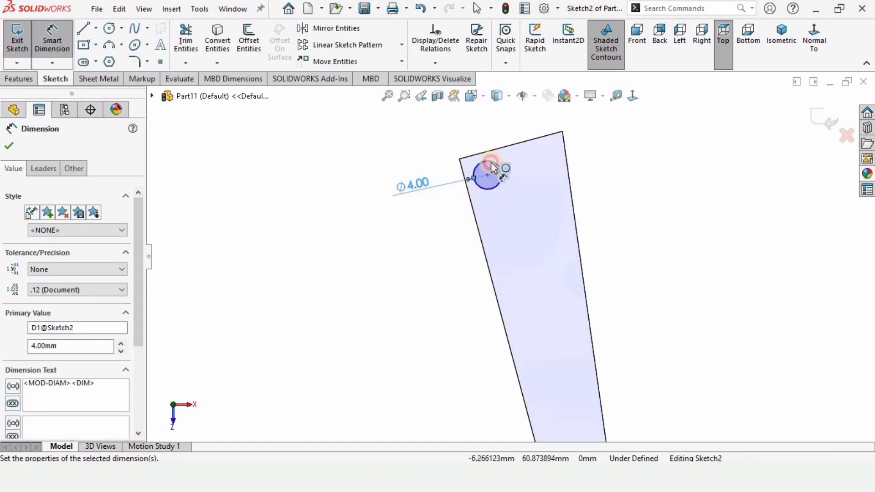
left_click(388, 213)
Step: Dimension the distance from the circle's centre to the arm's short upper edge as 4 mm
left_click(505, 147)
left_click(487, 175)
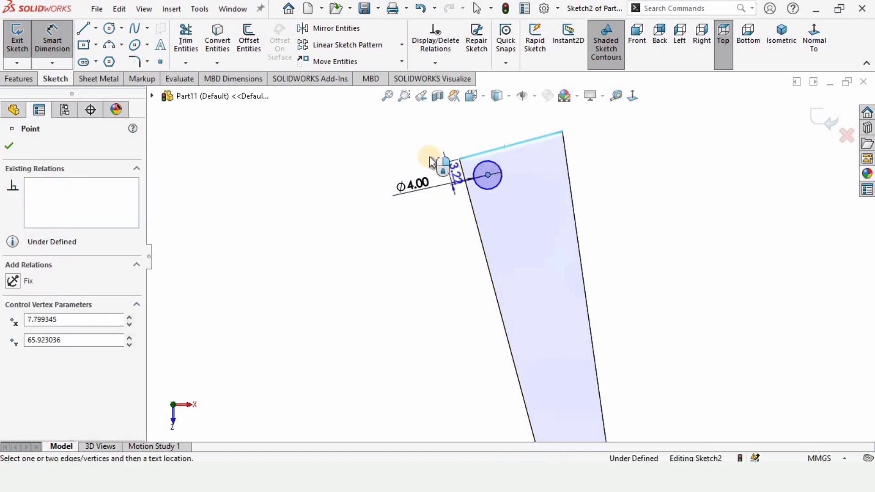
left_click(428, 146)
type("4")
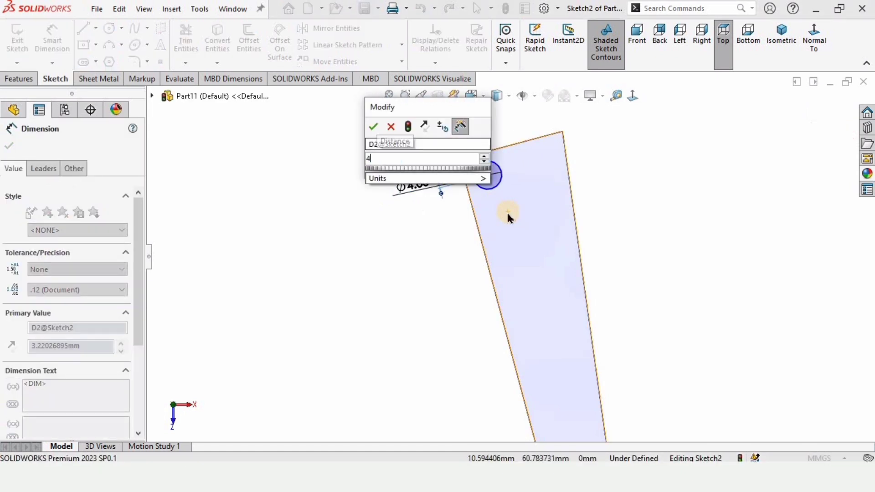
key("Return")
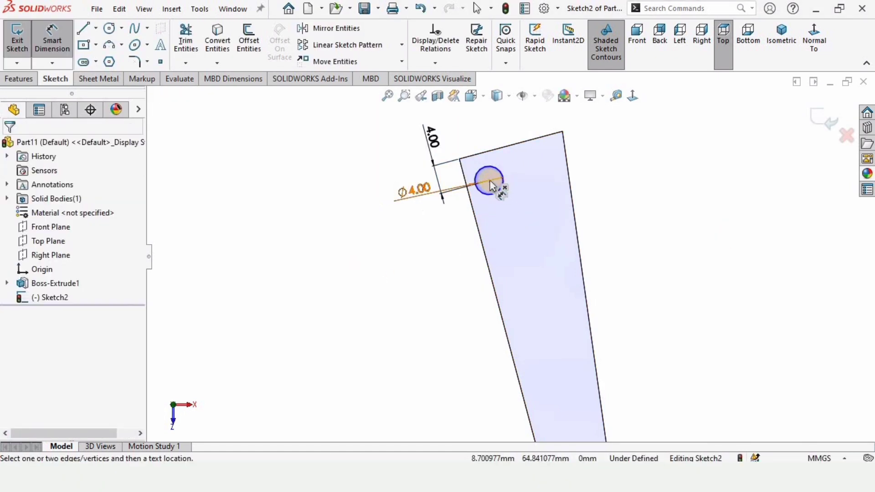
Step: Dimension the distance from the circle's centre to the arm's long outer edge as 4 mm
left_click(490, 182)
left_click(474, 213)
scroll(472, 182, "down", 2)
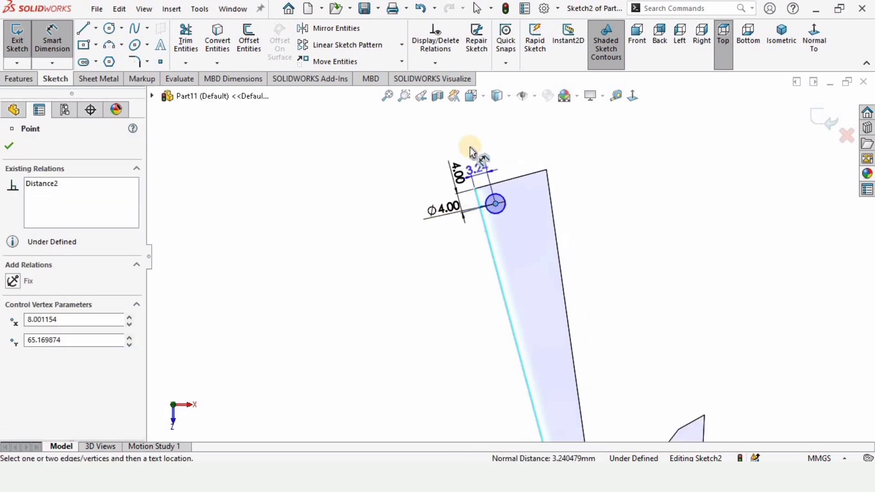
left_click(468, 145)
type("4")
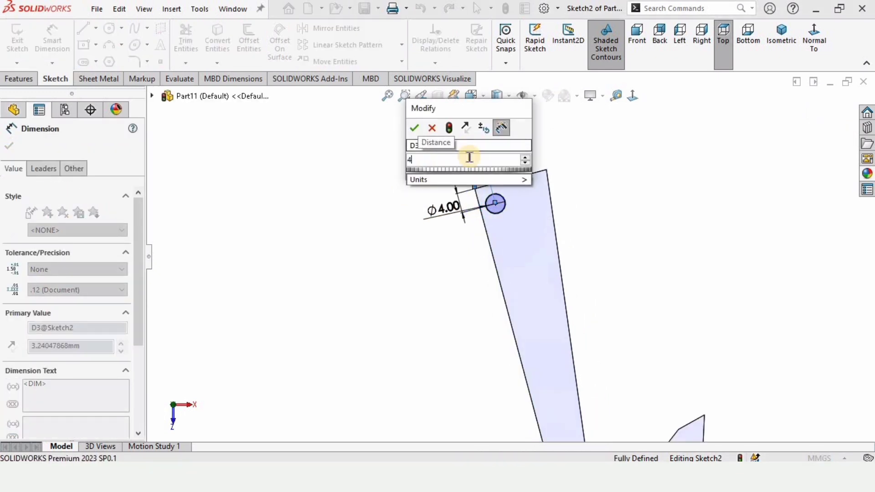
key("Return")
left_click(393, 263)
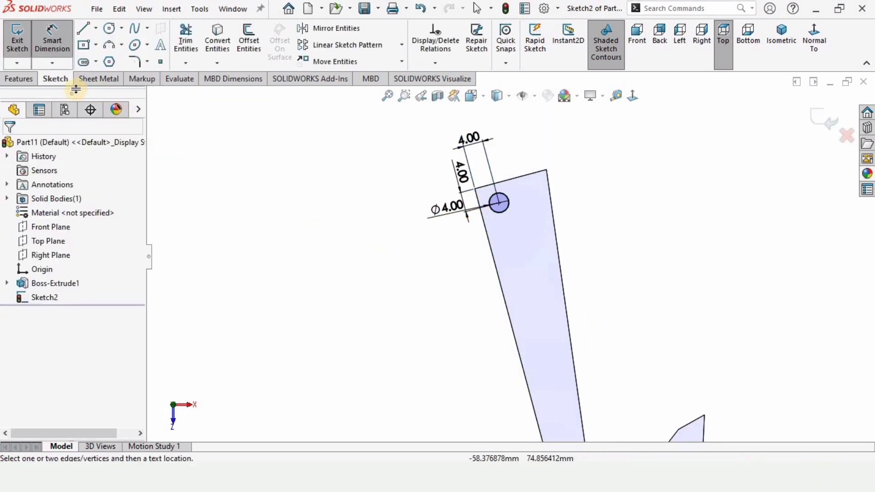
Step: Extrude-cut the dimensioned circle into the arm to form a pin hole
left_click(18, 79)
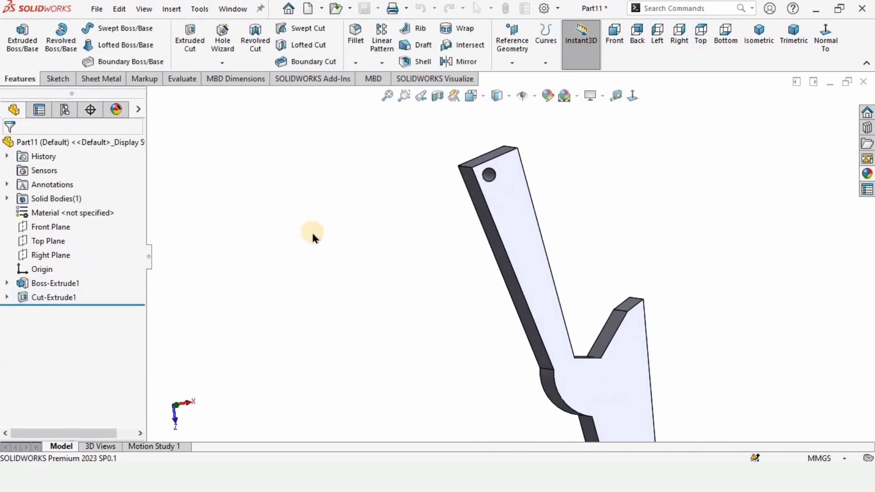
scroll(509, 179, "down", 2)
left_click(180, 96)
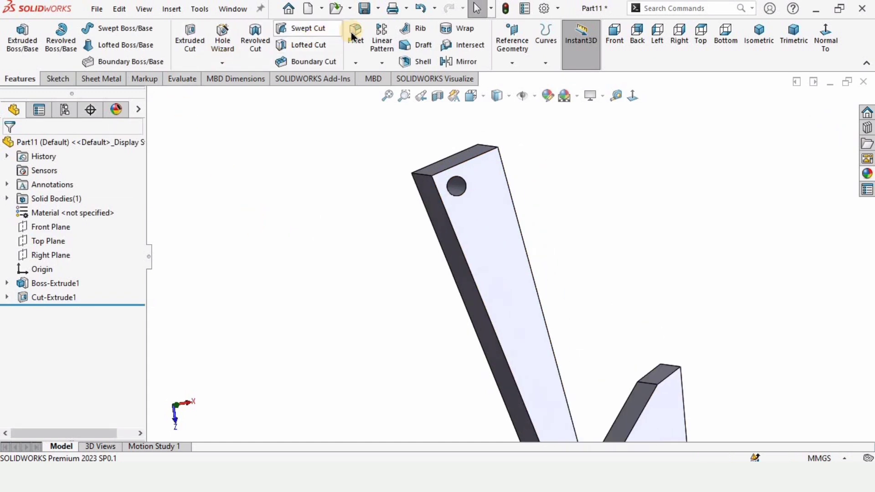
Step: Start a 2 mm symmetric fillet on both short edges of the arm's end face beside the hole
middle_click_drag(446, 177, 461, 177)
left_click(457, 181)
left_click(458, 180)
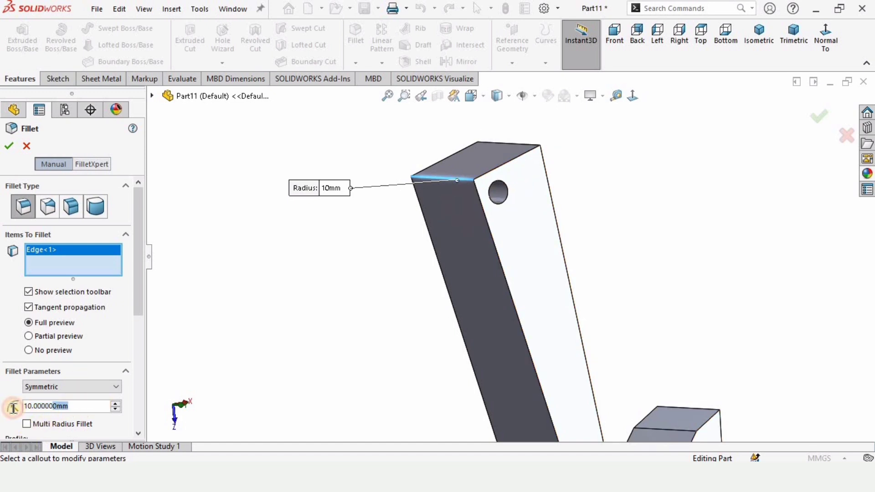
type("2")
key("Return")
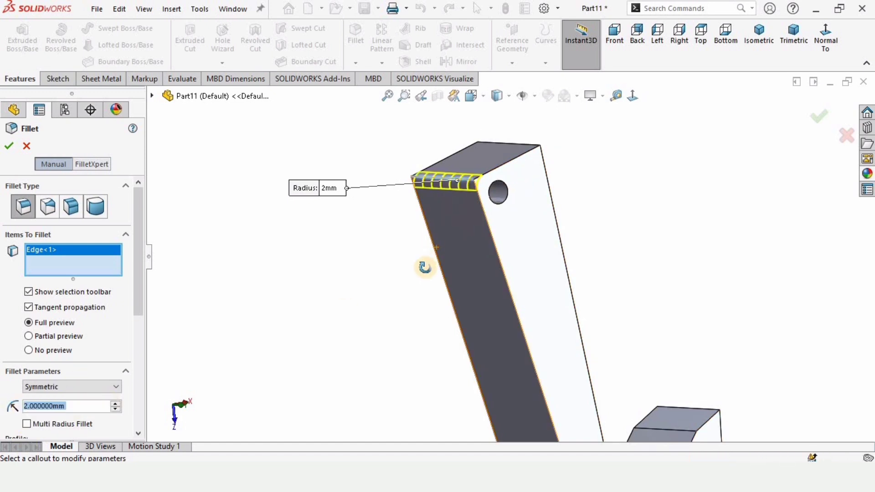
key("Down")
key("Down")
left_click(510, 146)
Step: Add the short prong's outer tip edge and both inner edges of the notch floor to the fillet
scroll(600, 365, "up", 5)
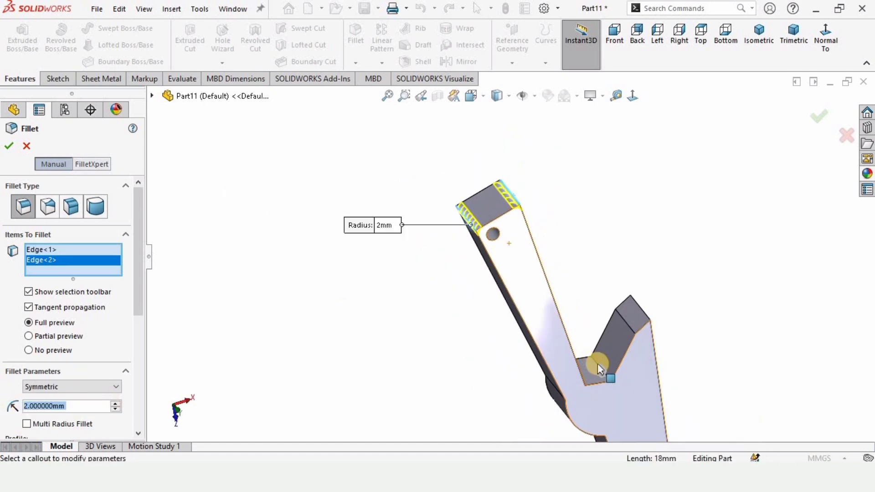
middle_click_drag(594, 344, 593, 288)
scroll(599, 291, "down", 3)
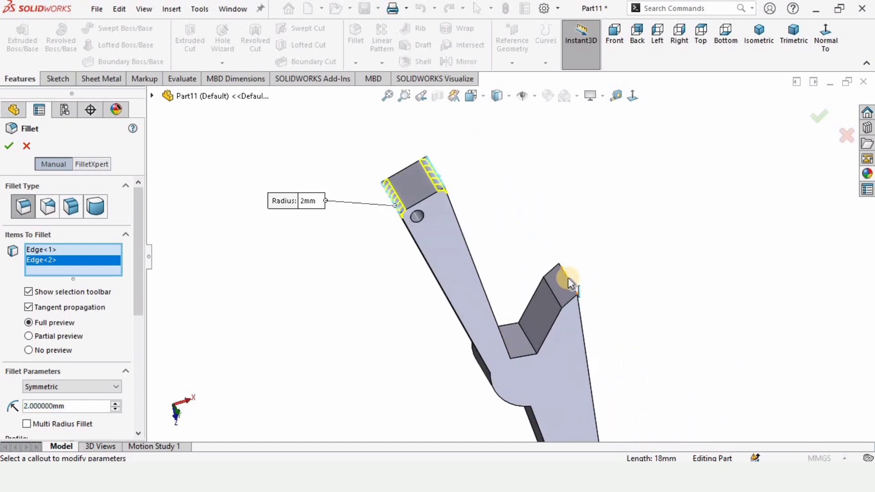
left_click(569, 278)
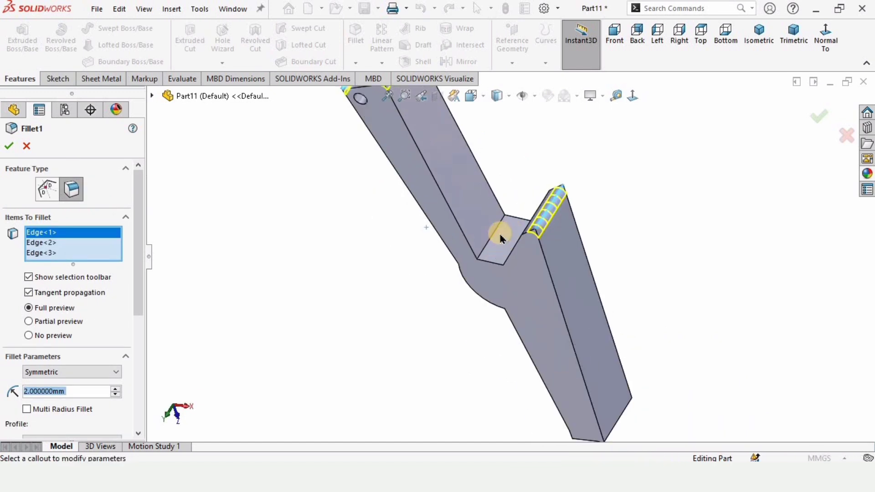
scroll(499, 237, "down", 4)
left_click(492, 239)
key("Down")
key("Down")
left_click(551, 250)
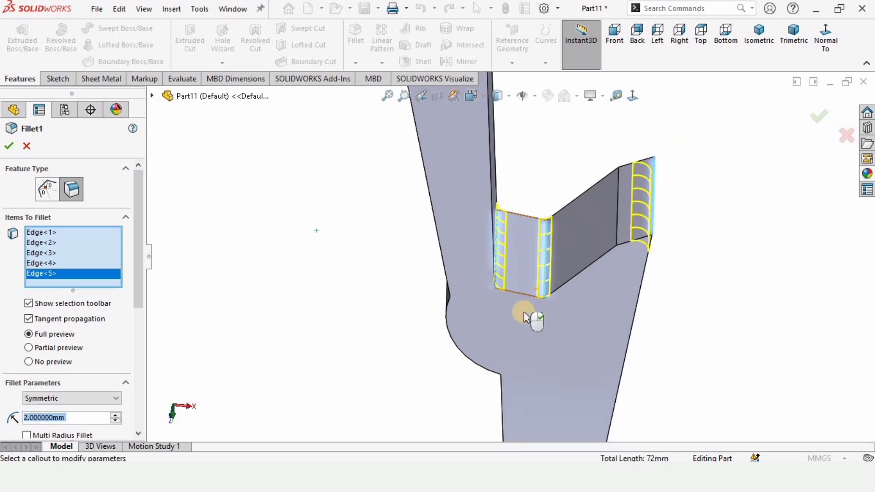
Step: Add both edges where the rounded bulge meets the arm's straight sides and complete the 2 mm fillet
key("Down")
key("Down")
middle_click_drag(458, 268, 466, 269)
scroll(479, 272, "down", 1)
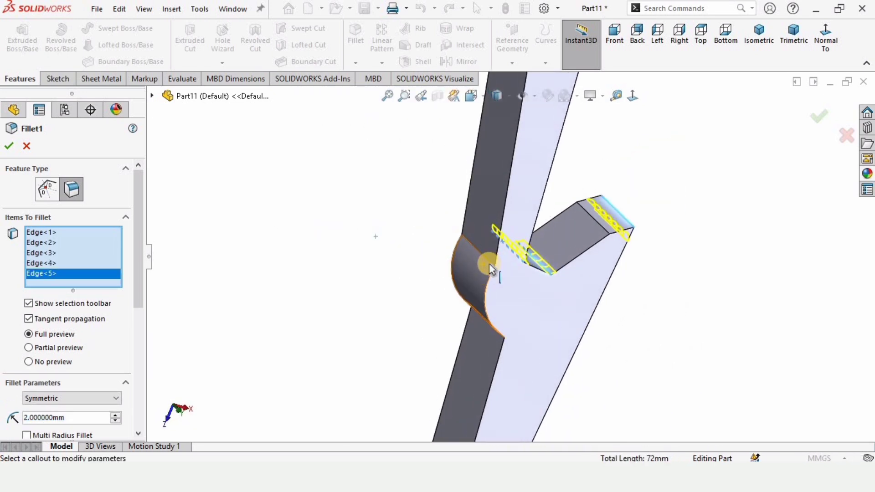
left_click(488, 288)
key("Down")
key("Down")
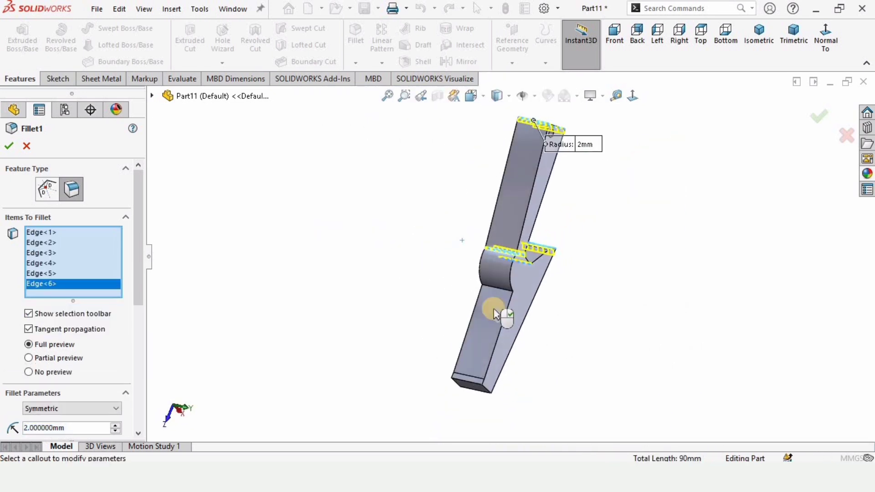
scroll(493, 315, "down", 4)
left_click(522, 267)
scroll(504, 269, "up", 3)
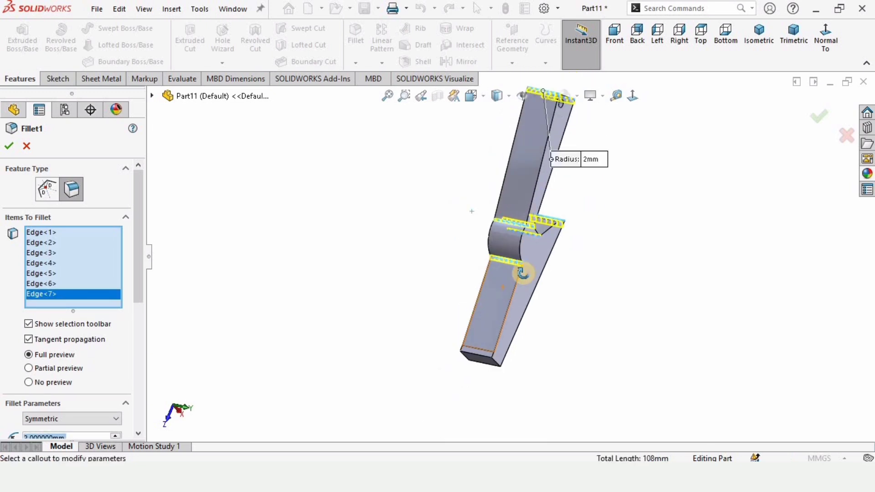
middle_click_drag(535, 244, 524, 275)
middle_click_drag(561, 298, 436, 202)
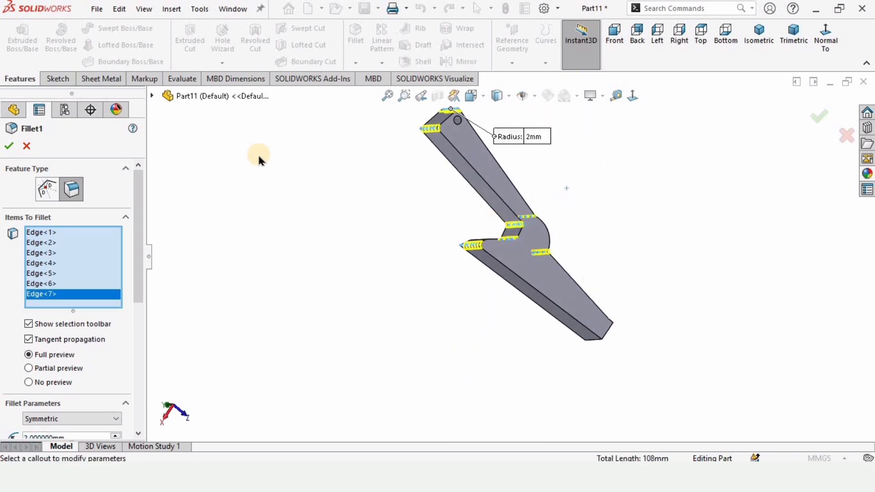
Step: Apply the brushed steel appearance to the part
left_click(866, 174)
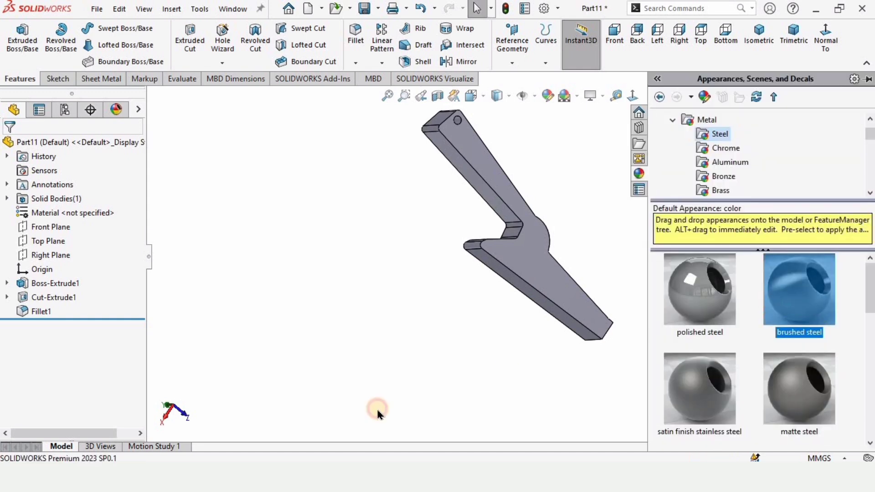
double_click(792, 299)
left_click(464, 190)
mouse_move(448, 213)
middle_mouse_down()
mouse_move(397, 237)
mouse_move(291, 255)
middle_mouse_up()
middle_click_drag(382, 228, 460, 273)
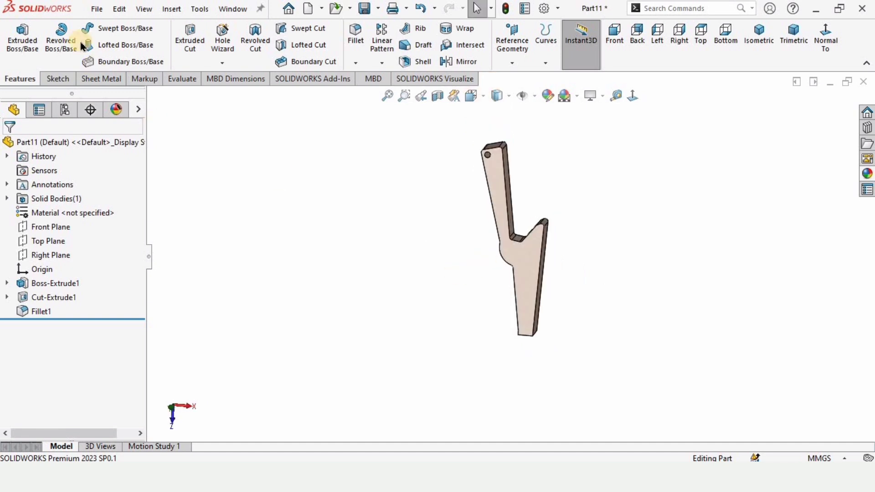
Step: Save the part as Gripper_p2 in the robotic arm 2 folder
left_click(98, 9)
left_click(133, 165)
type("G")
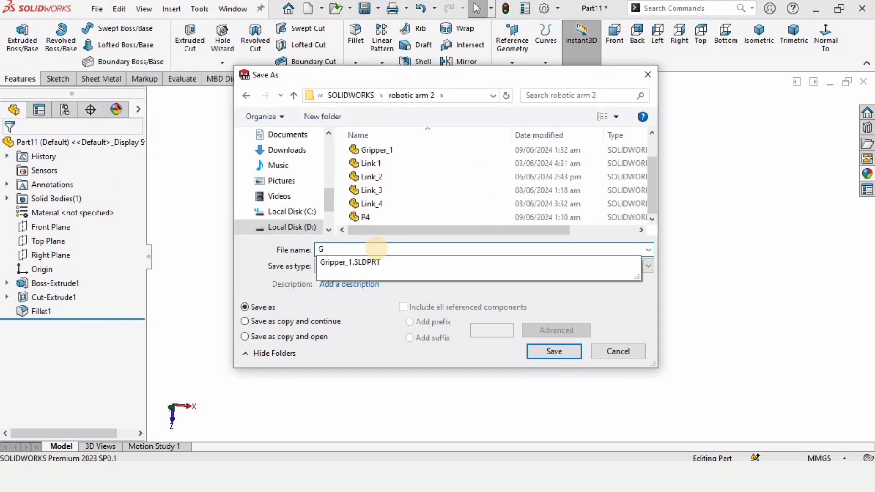
type("ripper _p")
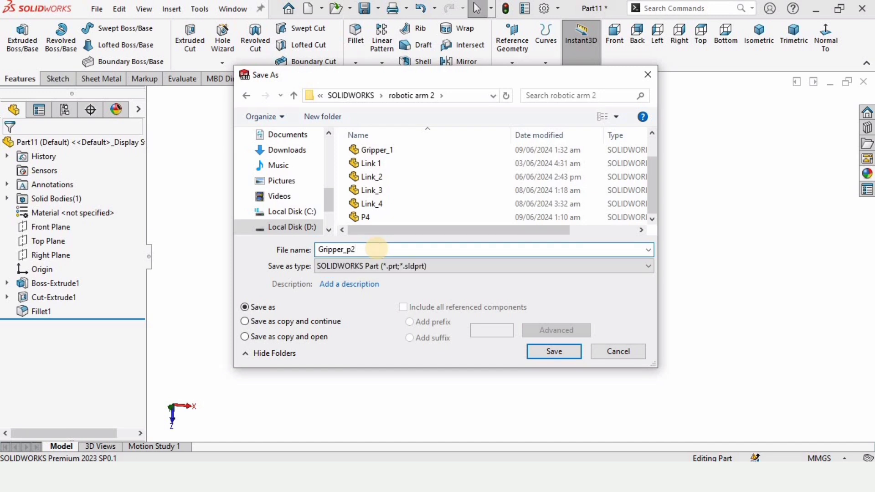
type("2")
key("Return")
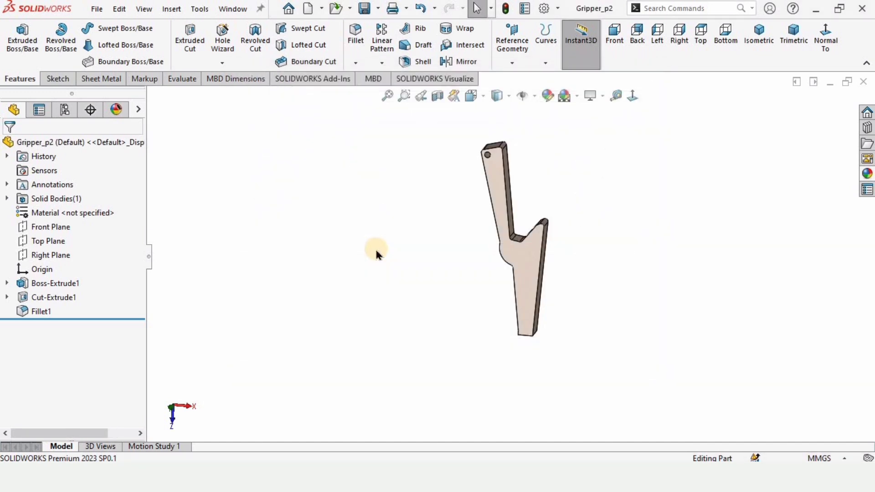